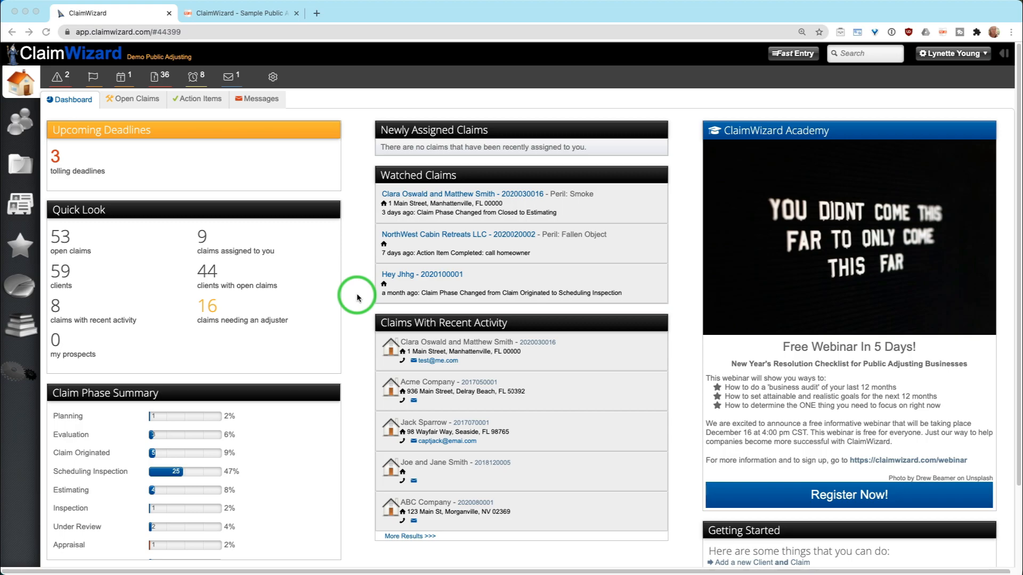
# - Open the sewer back-up claim's Demands and Offers section from the claims area
pyautogui.click(21, 165)
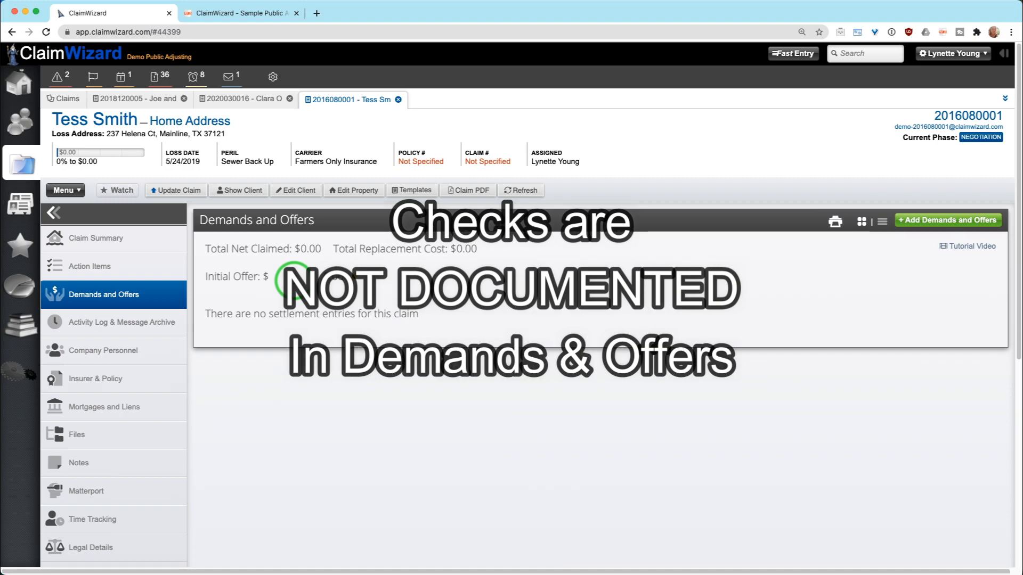
pyautogui.scroll(-2, 149, 442)
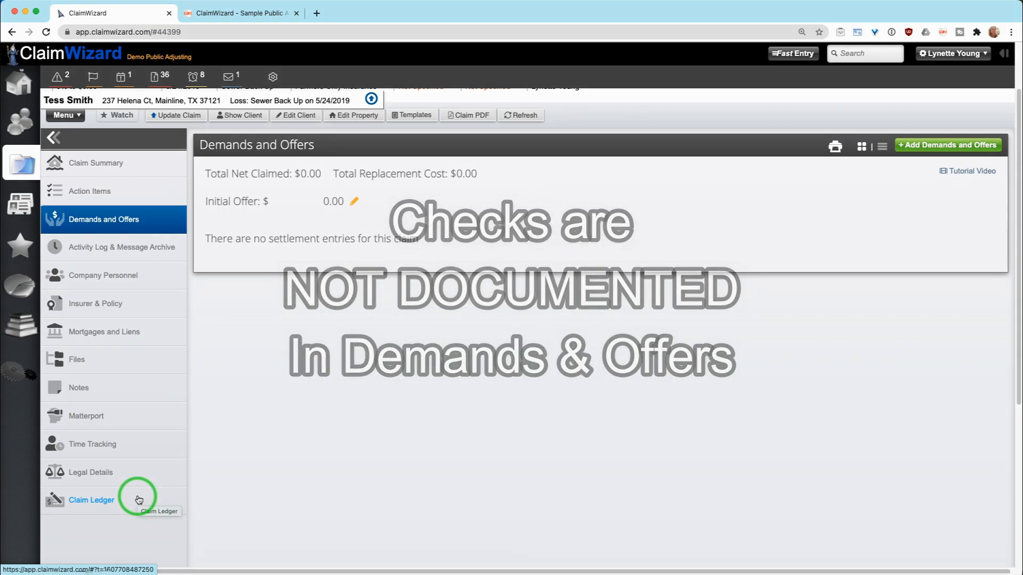
pyautogui.scroll(2, 138, 499)
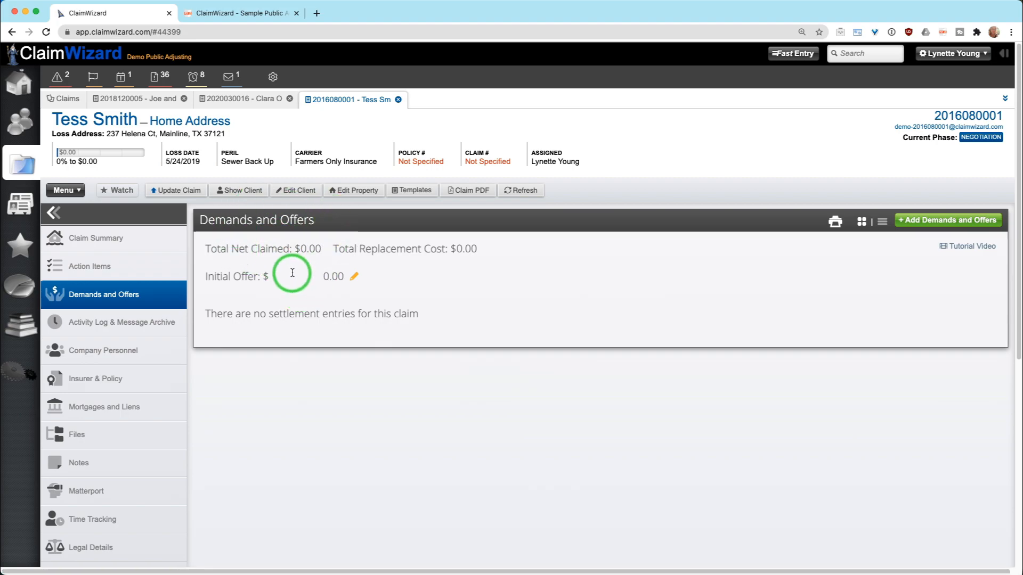
# - Add a new demands and offers entry and set its settlement description to Dwelling
pyautogui.click(944, 222)
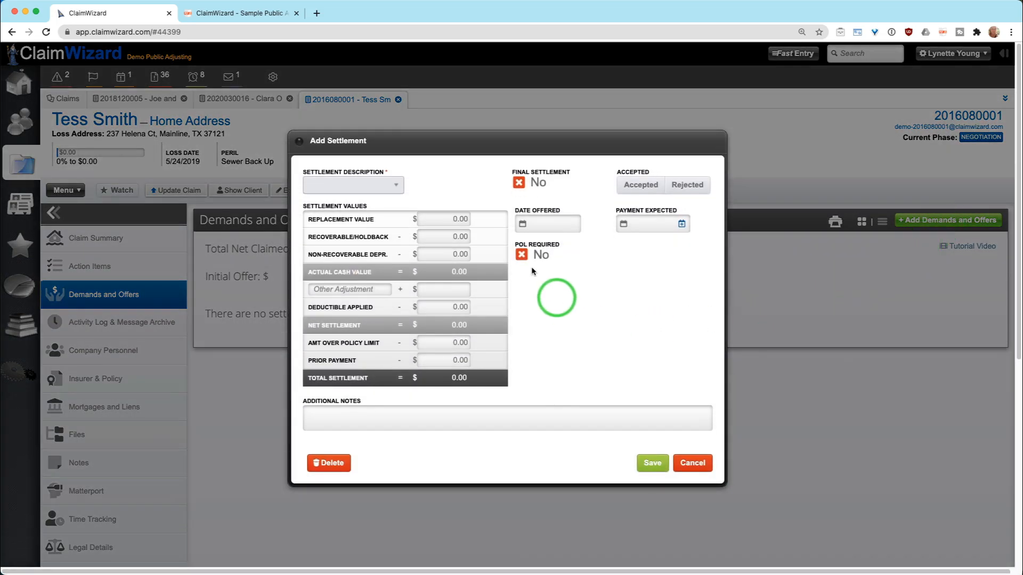
pyautogui.click(394, 186)
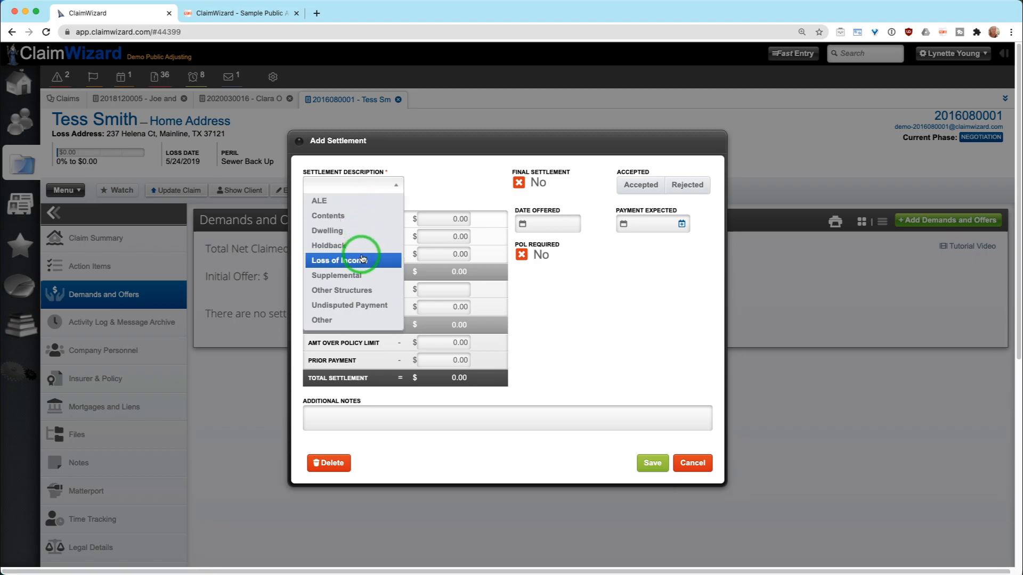
pyautogui.click(338, 322)
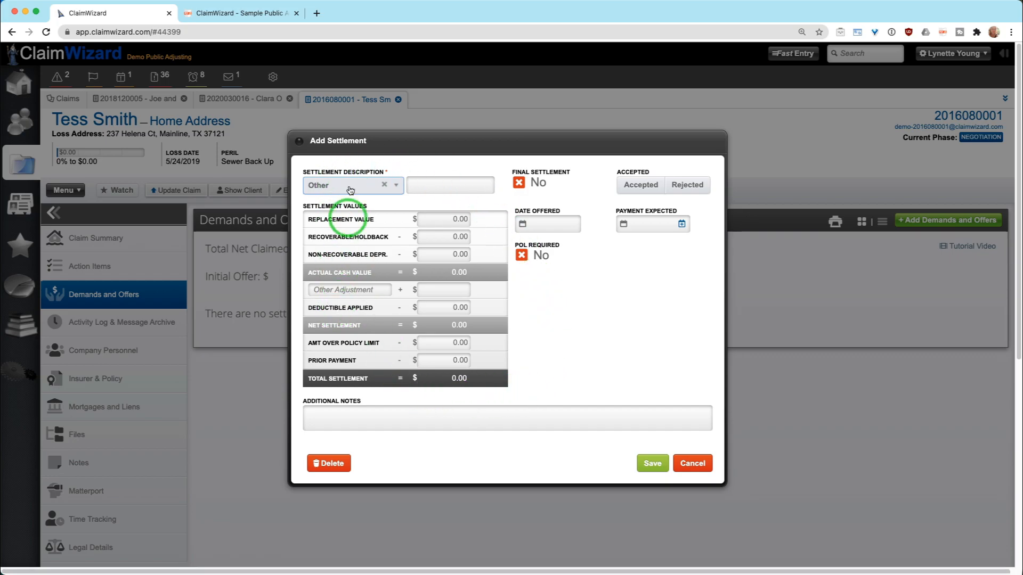
pyautogui.click(398, 186)
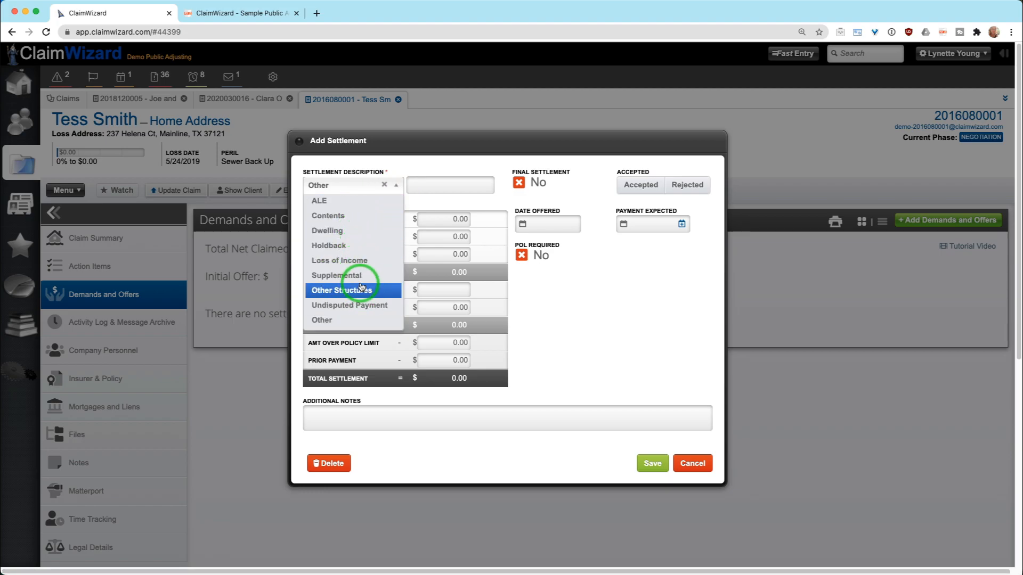
pyautogui.click(353, 230)
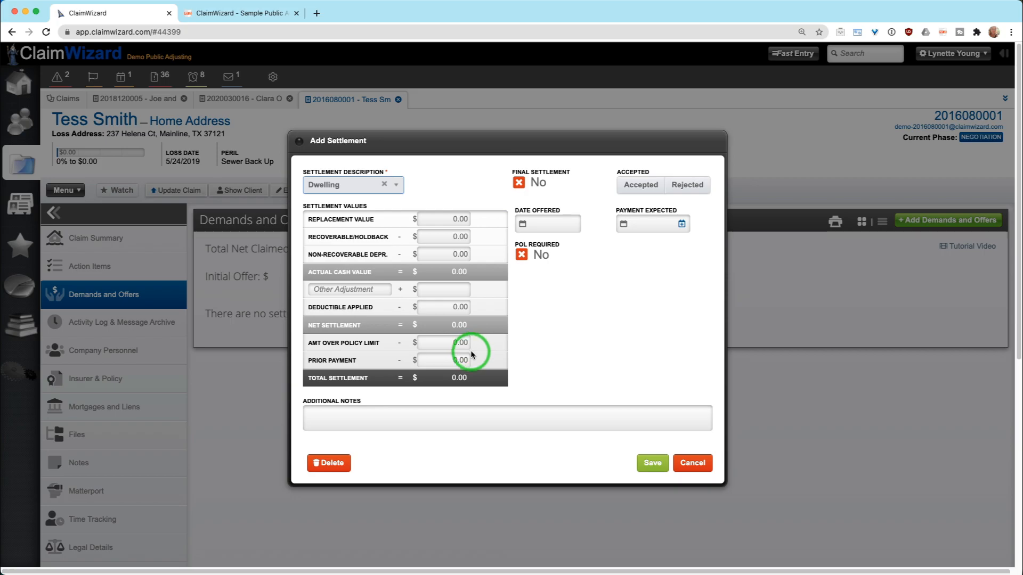
# - Set the settlement's replacement value to 1,000.00
pyautogui.click(434, 221)
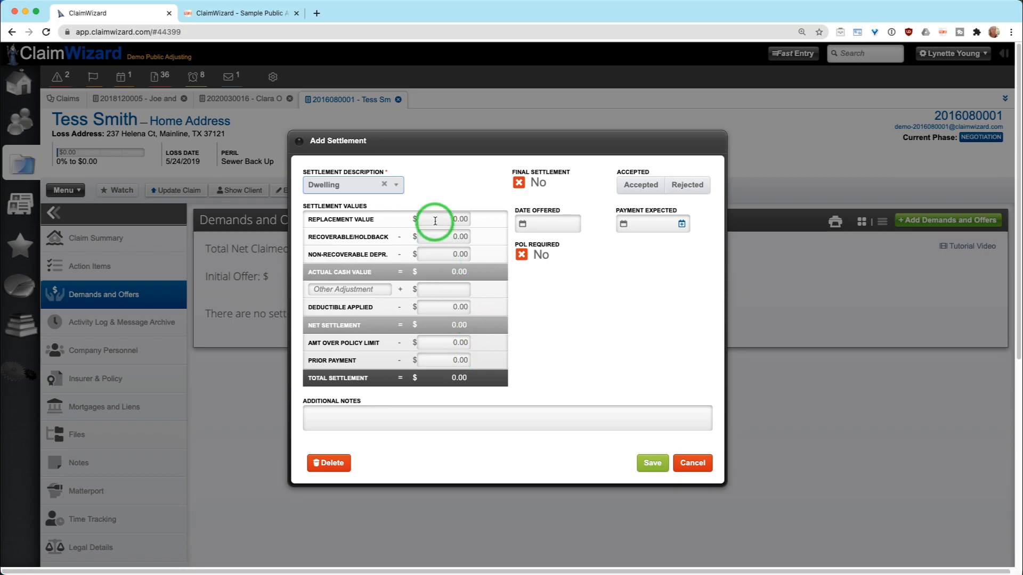
pyautogui.write('1,000')
pyautogui.click(442, 233)
pyautogui.click(443, 237)
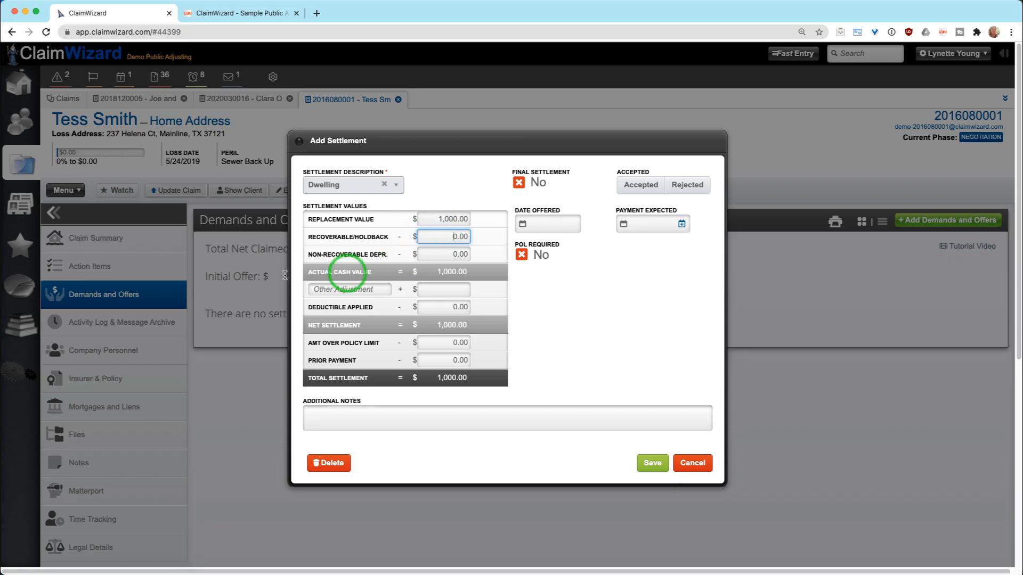
pyautogui.click(360, 294)
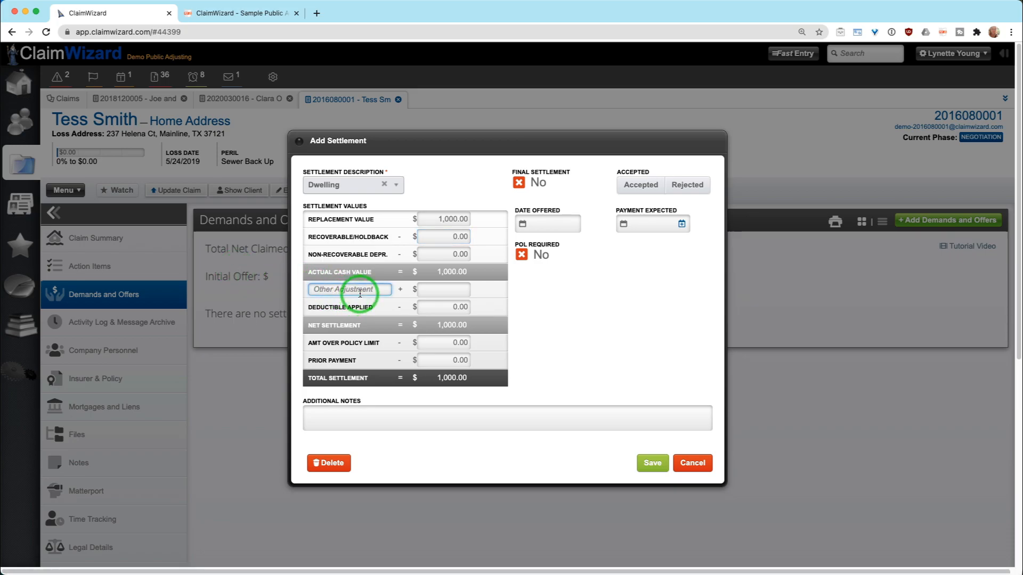
pyautogui.click(356, 308)
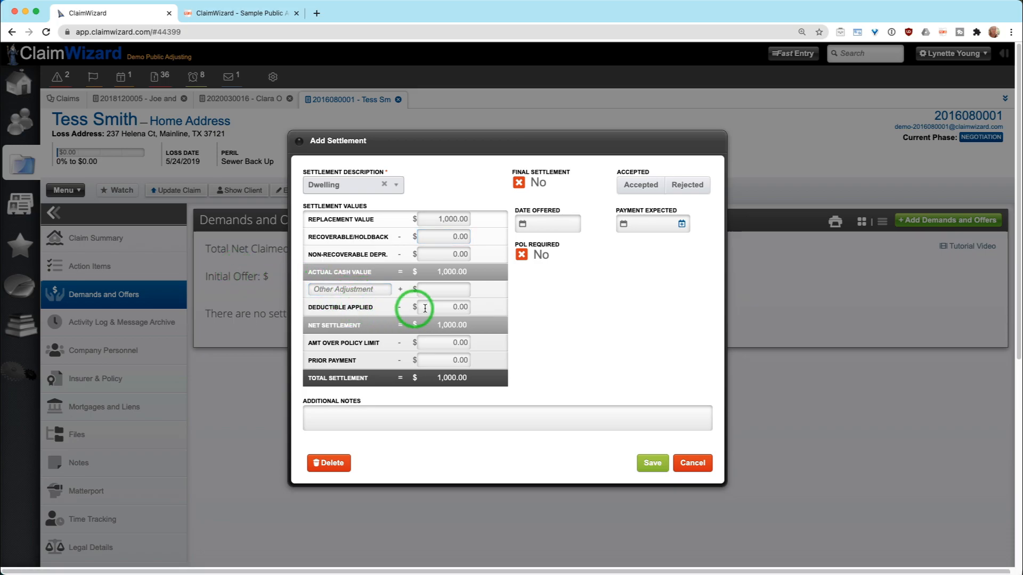
# - Enter a prior payment of 100.00 and an applied deductible of 25.00 for the settlement
pyautogui.click(437, 362)
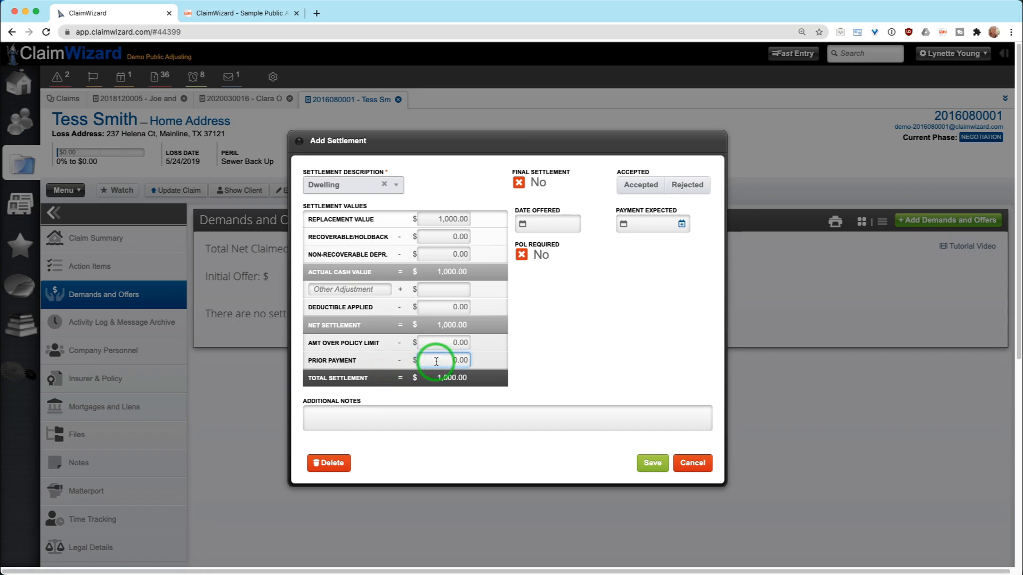
pyautogui.write('10')
pyautogui.click(507, 358)
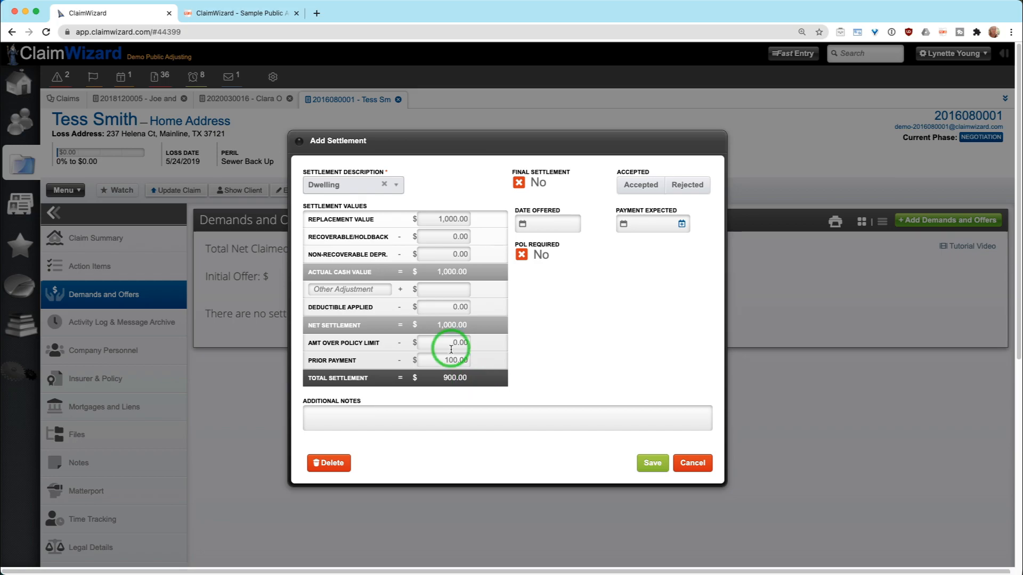
pyautogui.click(433, 309)
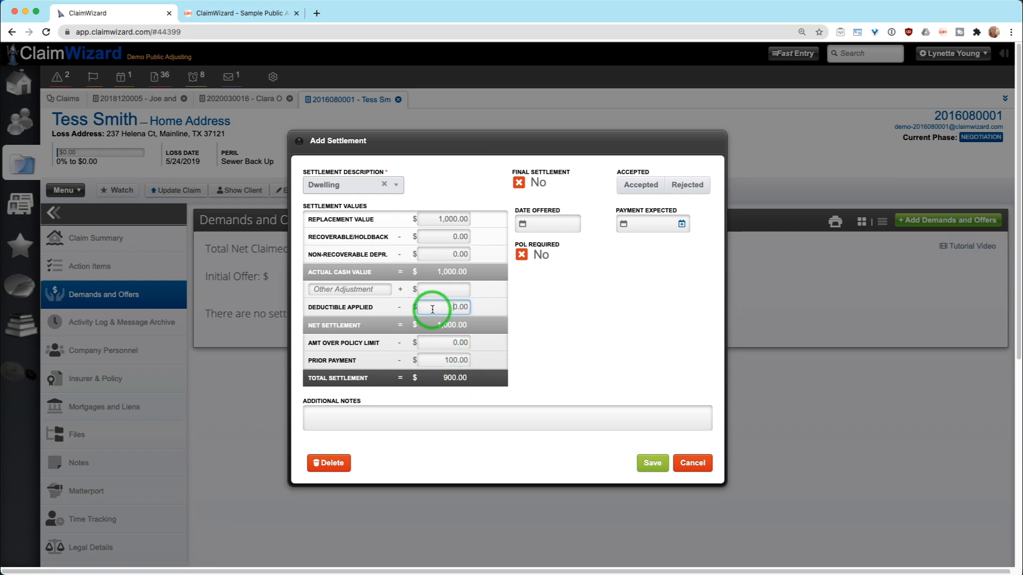
pyautogui.write('25')
pyautogui.click(568, 316)
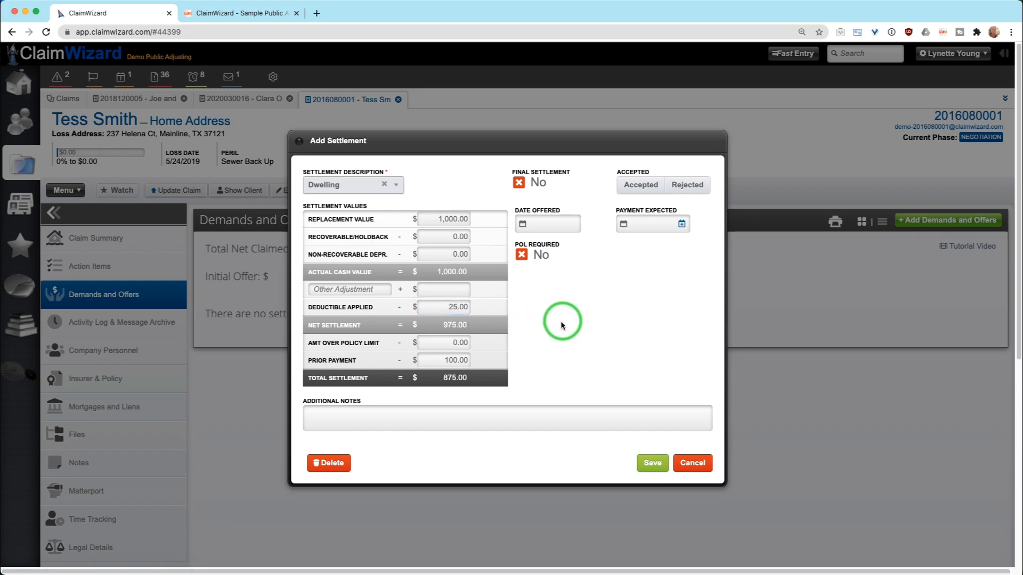
# - Examine how the replacement value, applied deductible and prior payment make up the total settlement
pyautogui.moveTo(435, 222); pyautogui.dragTo(469, 223)
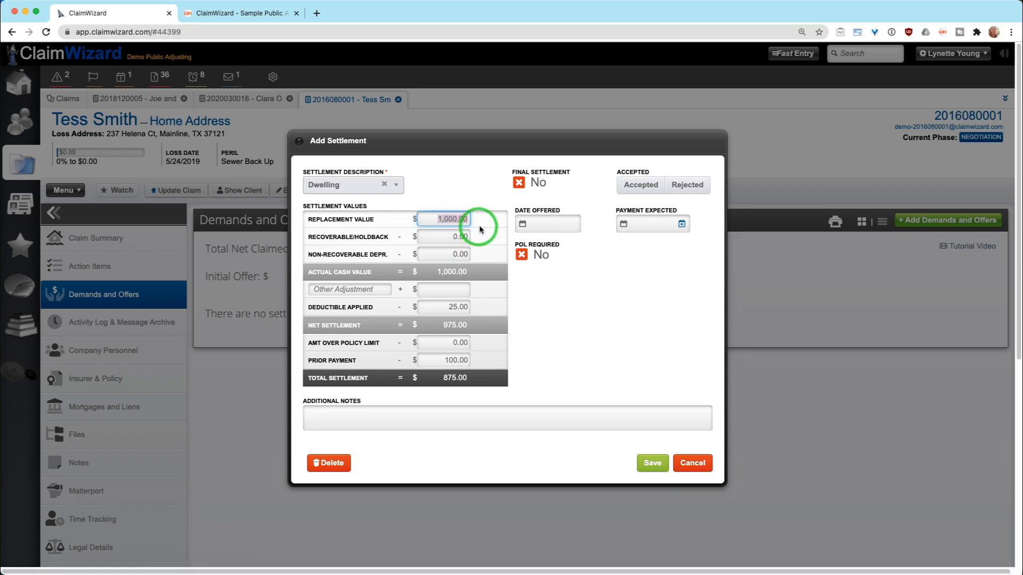
pyautogui.moveTo(448, 309); pyautogui.dragTo(494, 312)
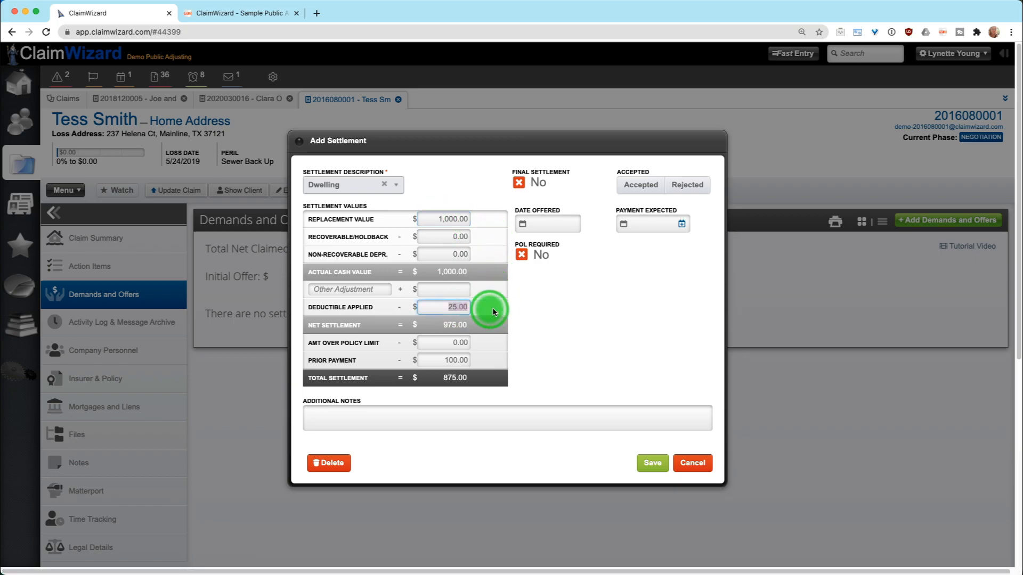
pyautogui.click(499, 343)
pyautogui.click(440, 358)
pyautogui.moveTo(440, 358); pyautogui.dragTo(497, 350)
pyautogui.click(497, 349)
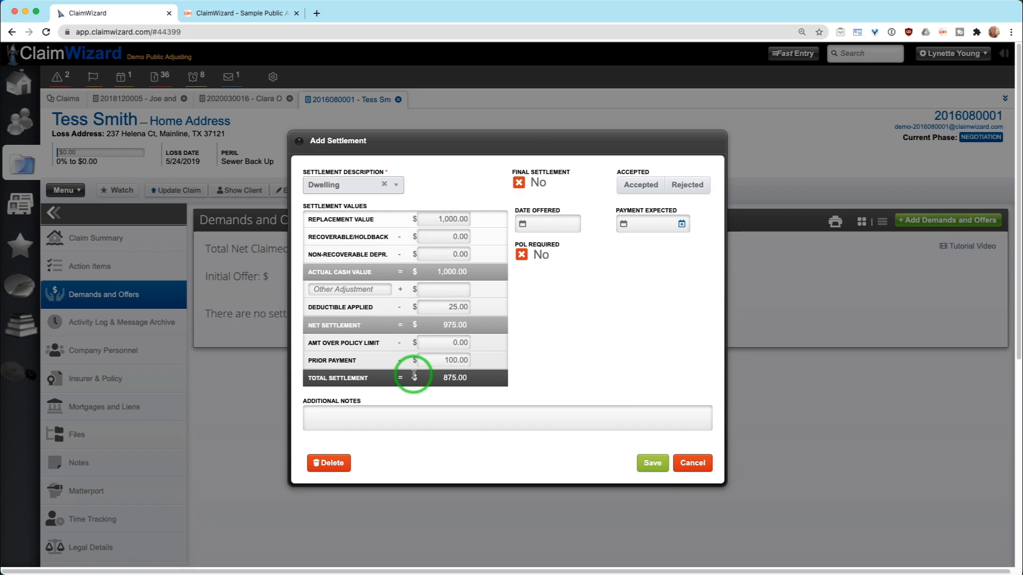
pyautogui.click(410, 422)
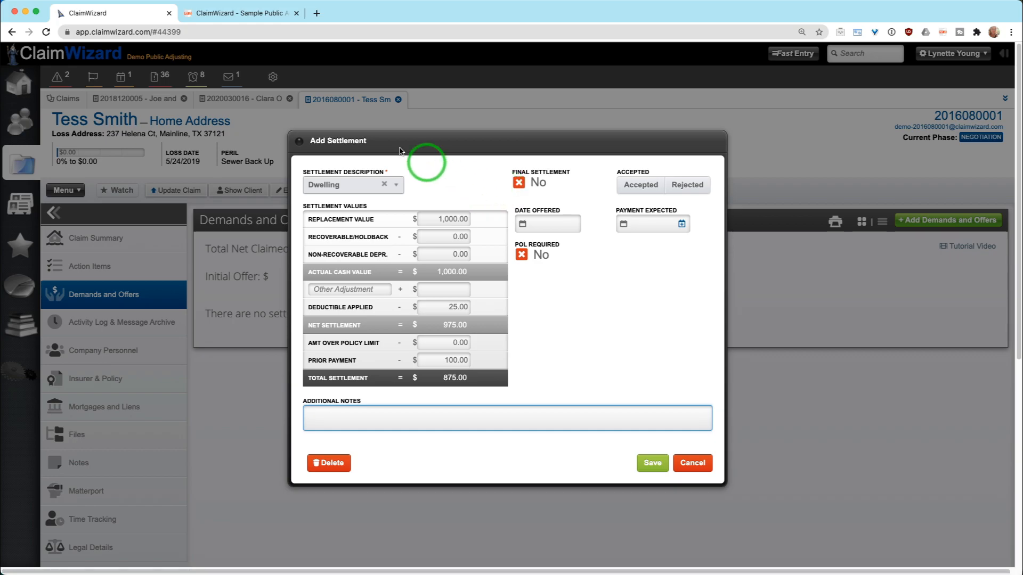
pyautogui.moveTo(384, 144); pyautogui.dragTo(387, 142)
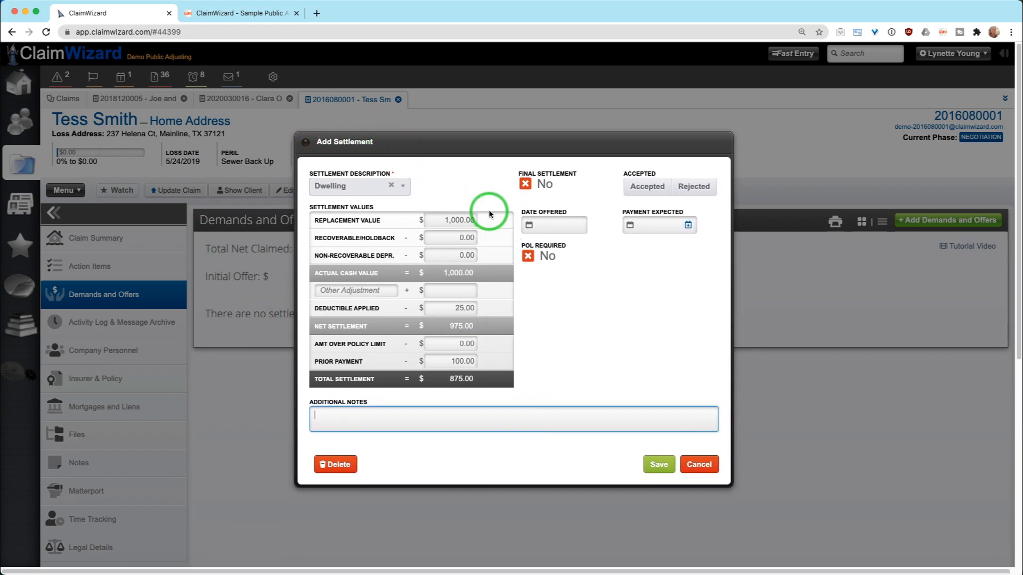
# - Mark the settlement as Accepted and set its offered date to 12/11/2020
pyautogui.click(562, 224)
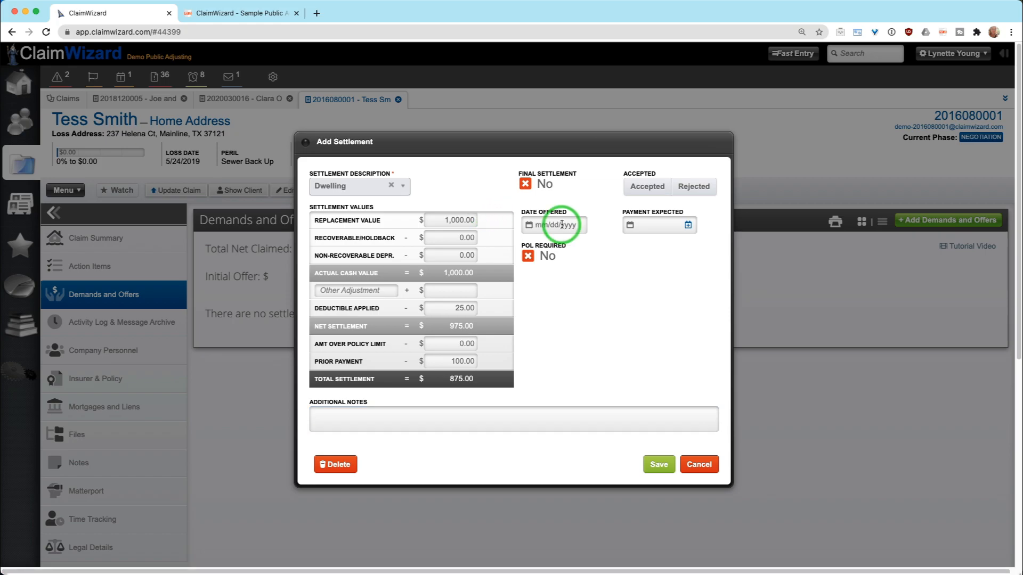
pyautogui.click(657, 195)
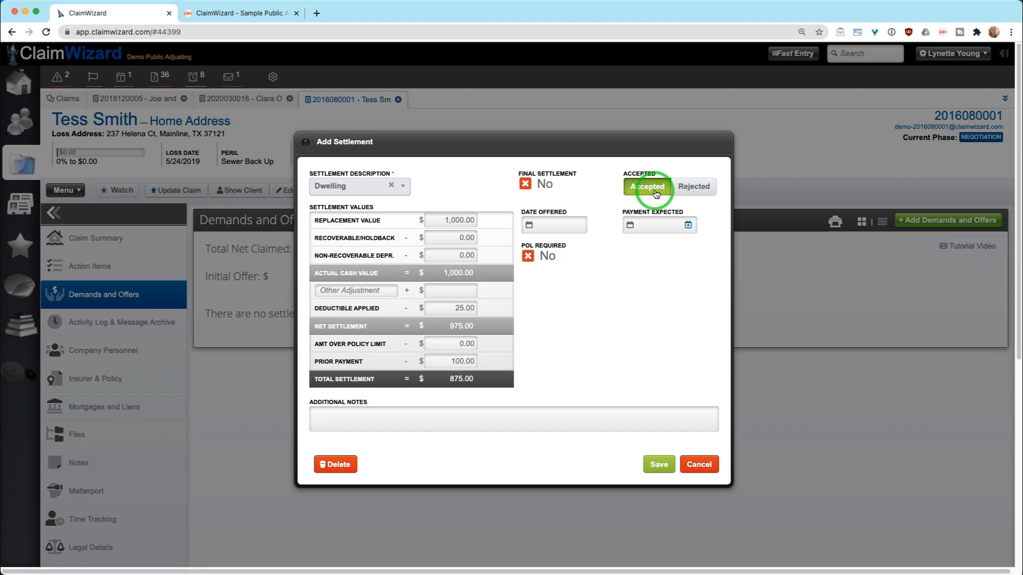
pyautogui.click(709, 187)
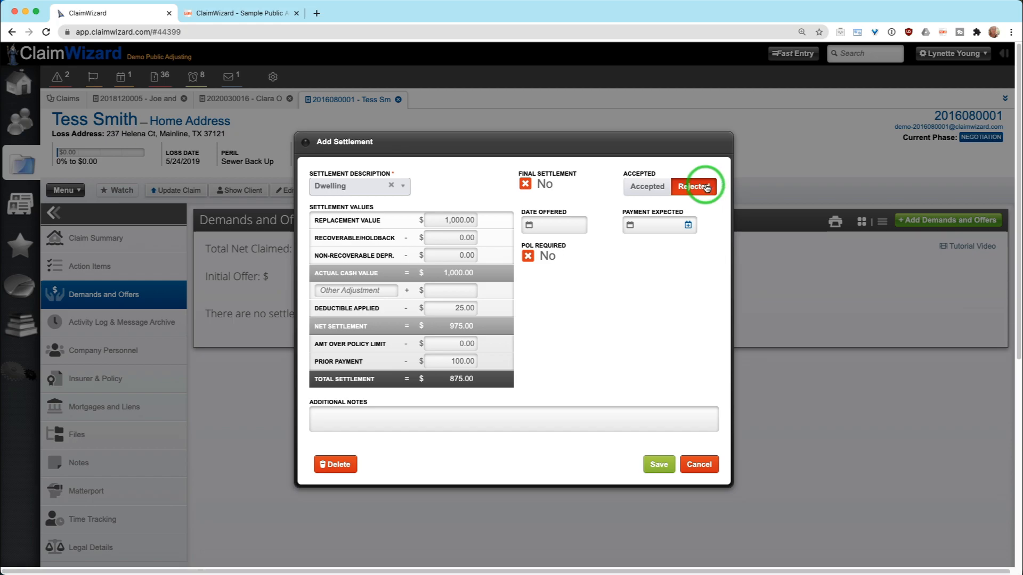
pyautogui.click(648, 189)
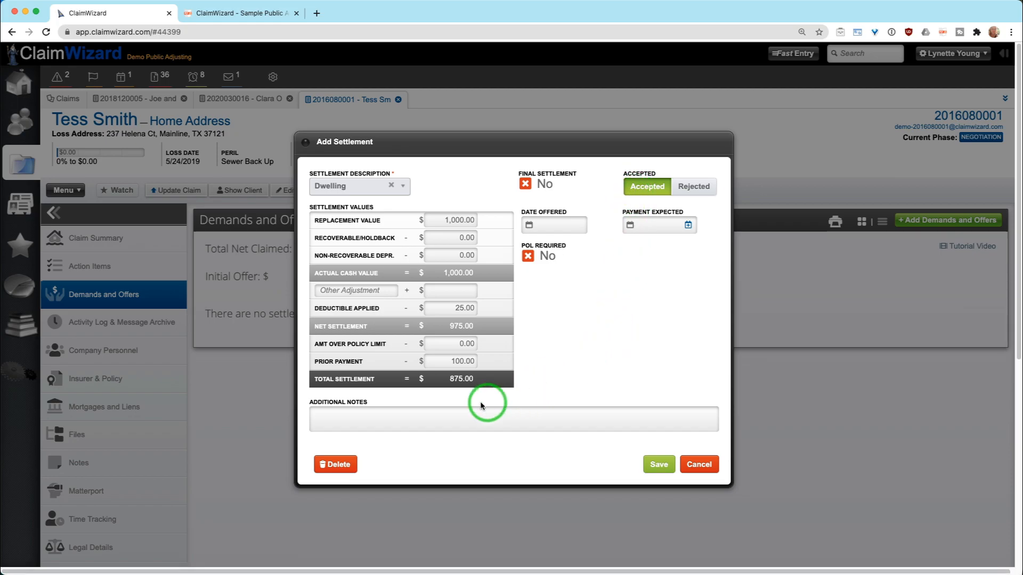
pyautogui.moveTo(450, 379); pyautogui.dragTo(480, 381)
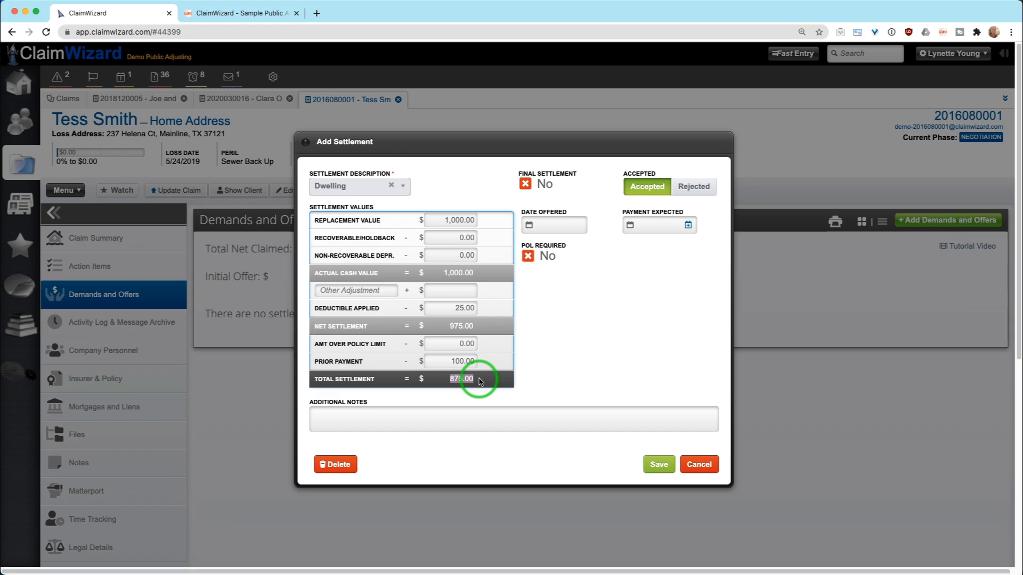
pyautogui.click(546, 206)
pyautogui.click(643, 188)
pyautogui.click(562, 228)
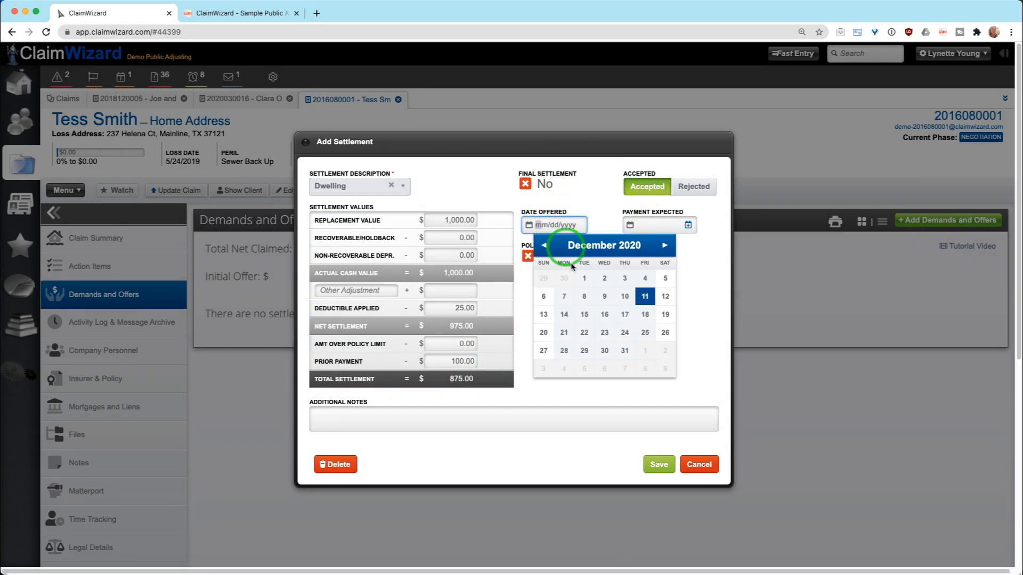
pyautogui.click(644, 297)
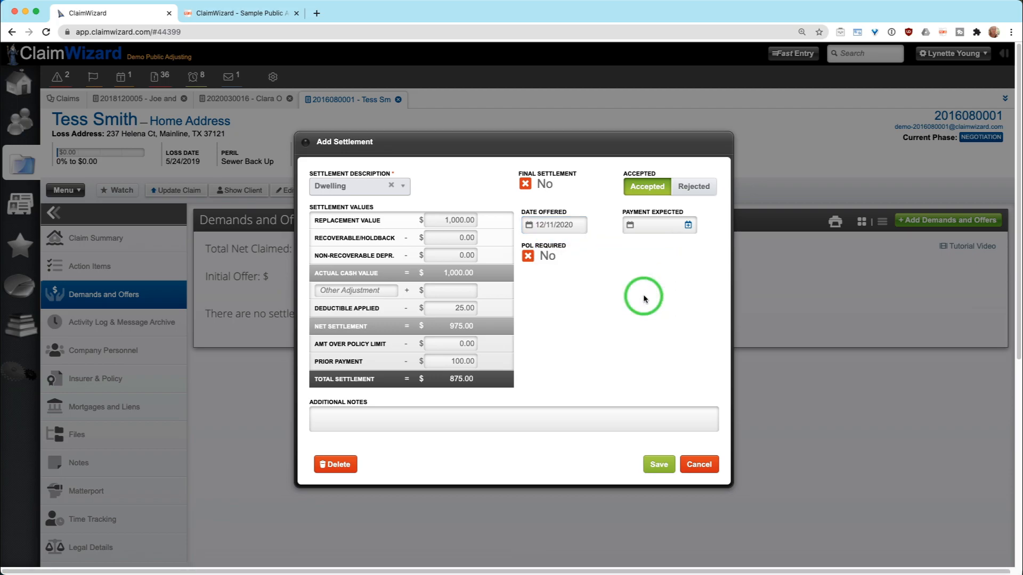
# - Set the payment expected date to 30 business days ahead of today using quick date selection
pyautogui.click(658, 224)
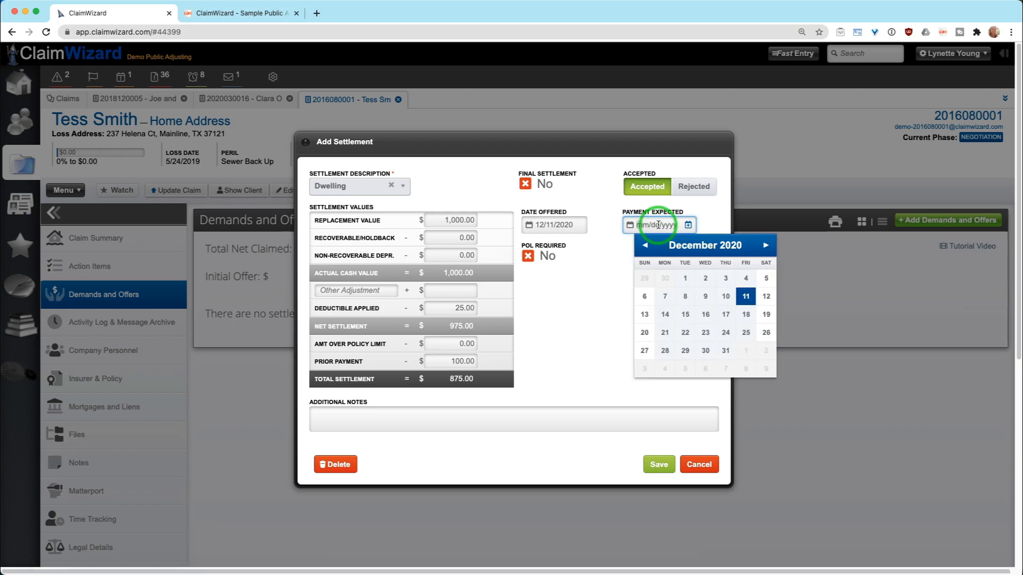
pyautogui.click(688, 225)
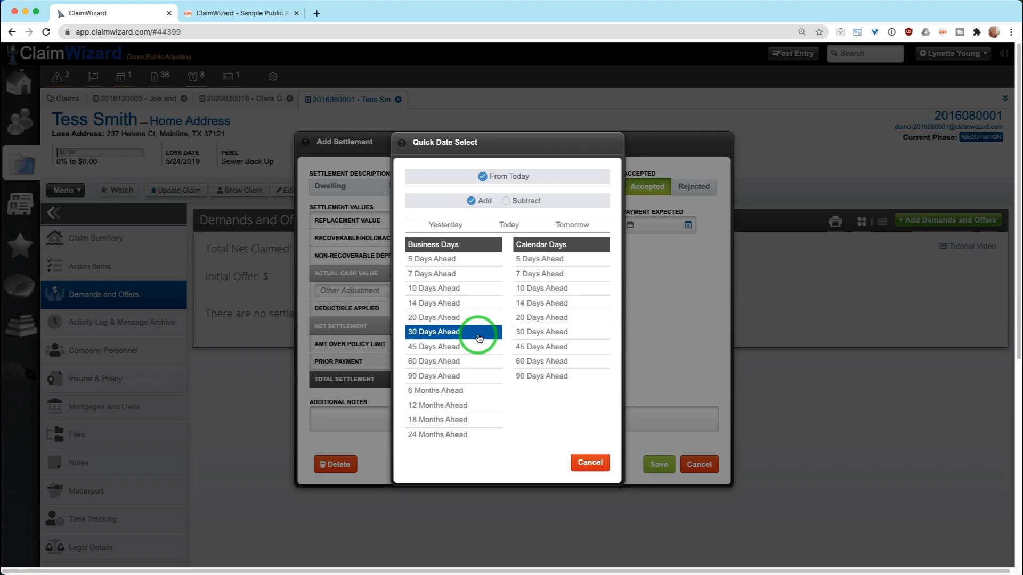
pyautogui.click(450, 331)
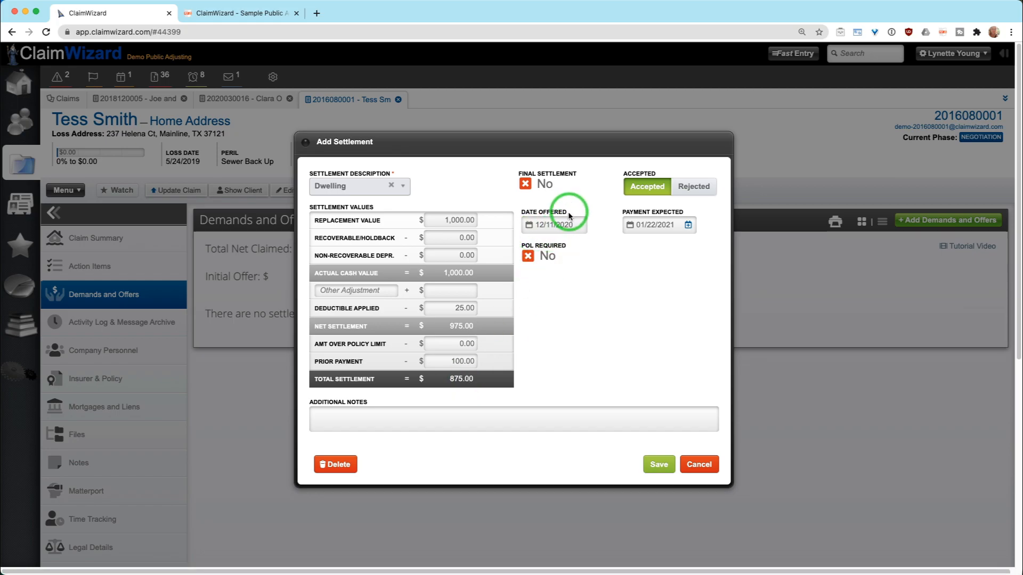
# - Clear the offered date and remove the Accepted status from the settlement
pyautogui.click(544, 223)
pyautogui.click(532, 224)
pyautogui.press('BackSpace')
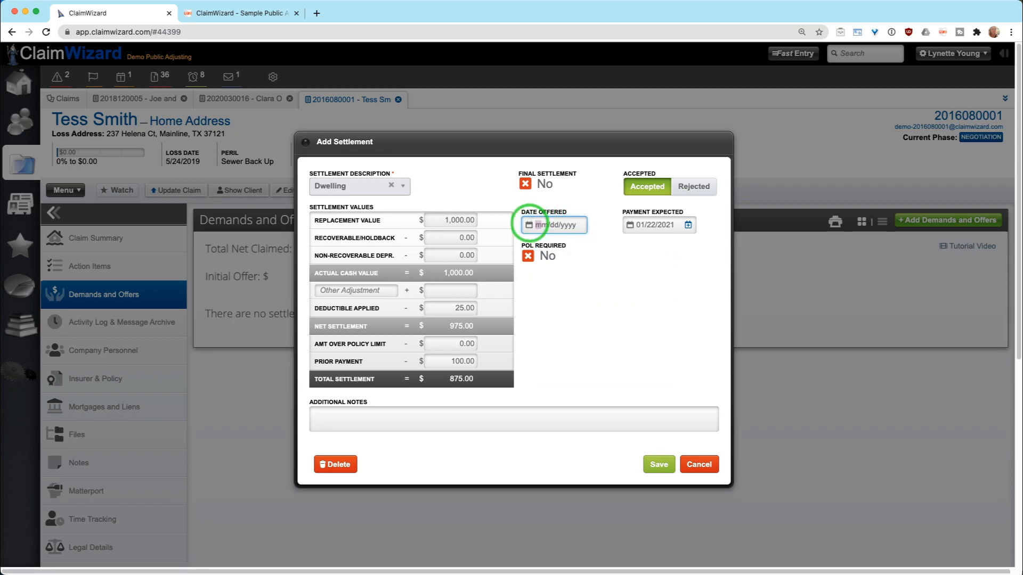
pyautogui.click(638, 193)
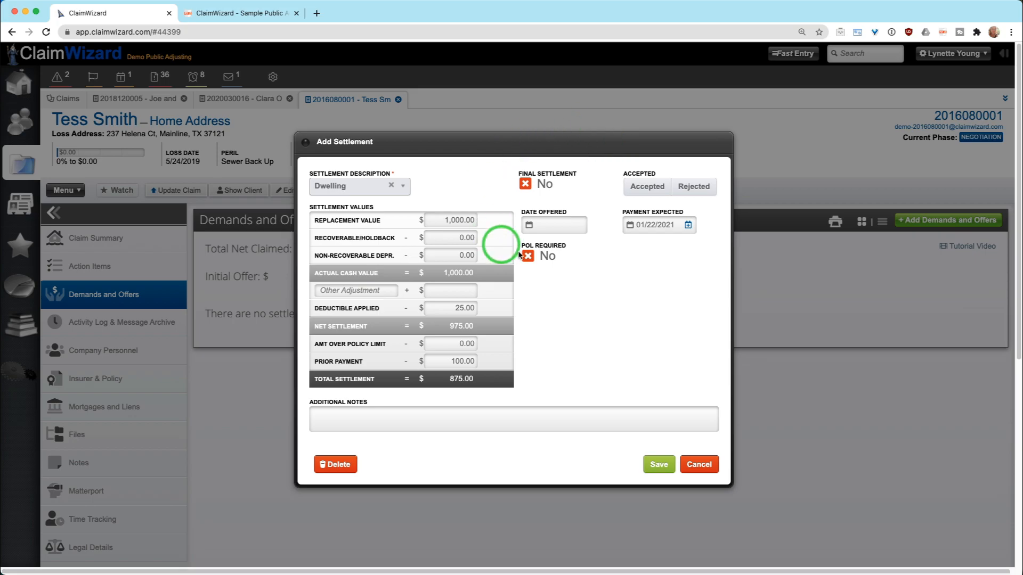
# - Change the settlement description to Contents
pyautogui.click(345, 190)
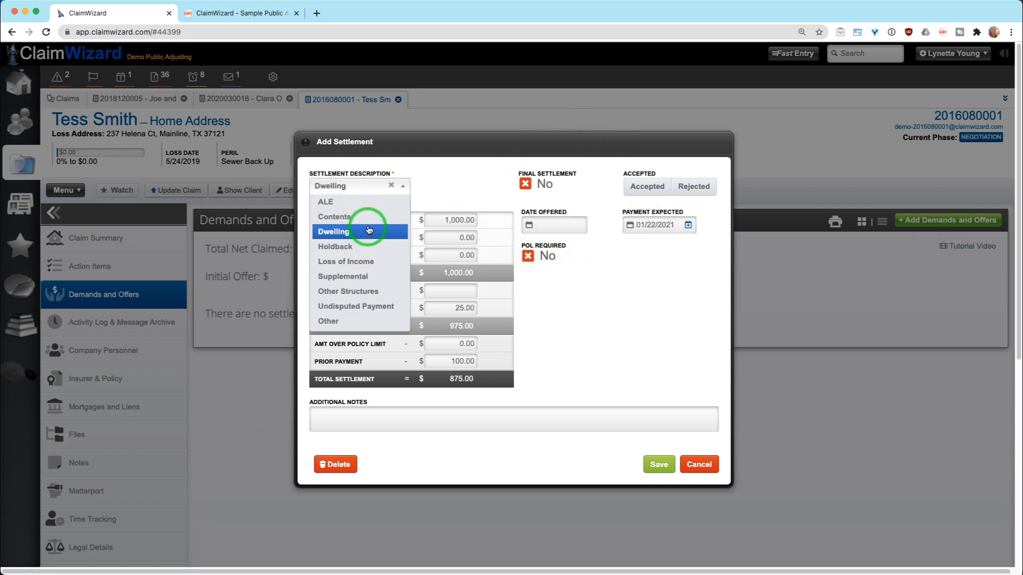
pyautogui.click(373, 217)
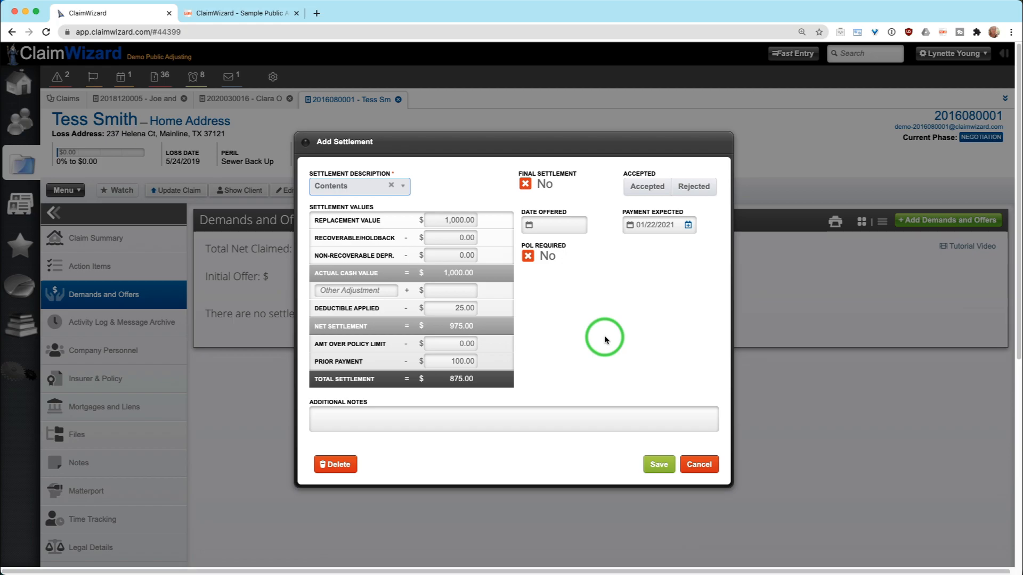
# - Set the payment expected date to 6 months ahead of today using quick date selection
pyautogui.click(689, 226)
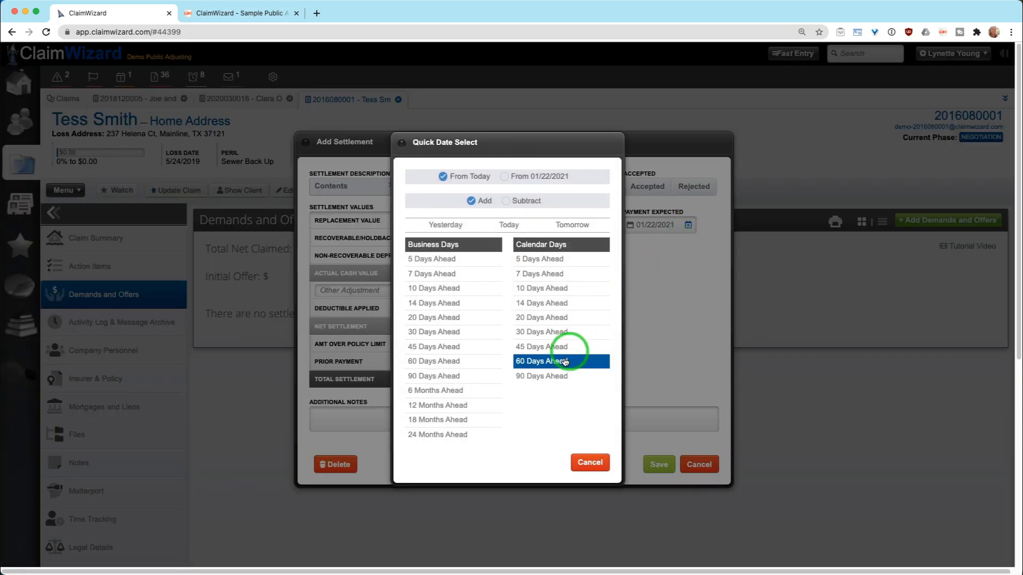
pyautogui.click(448, 391)
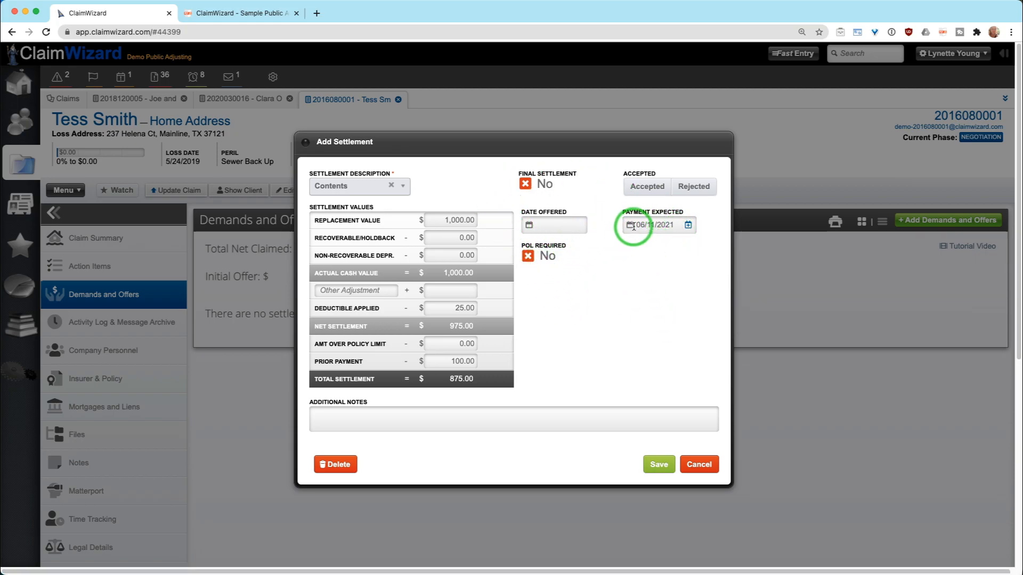
pyautogui.click(653, 225)
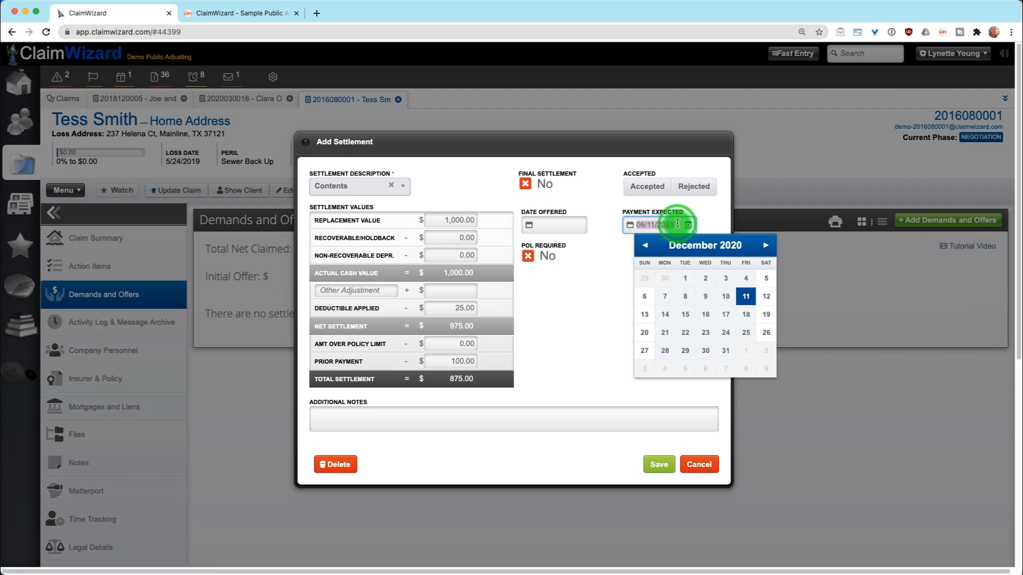
pyautogui.click(605, 276)
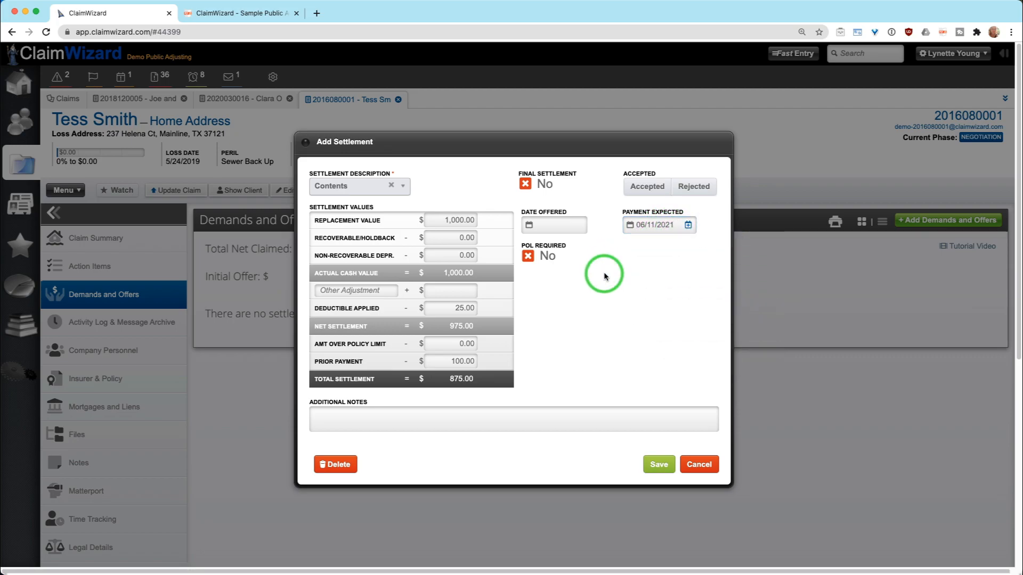
# - Clear the settlement's payment expected date
pyautogui.click(669, 226)
pyautogui.press('Escape')
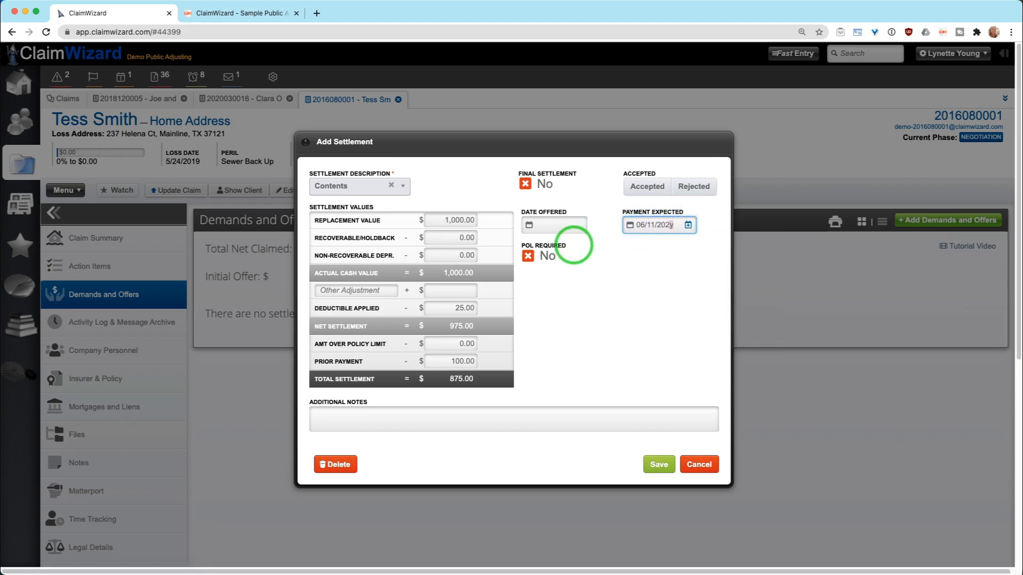
pyautogui.press('BackSpace')
pyautogui.press('BackSpace')
pyautogui.press('BackSpace')
pyautogui.press('BackSpace')
# - Set the date offered to 12/11/2020 and the payment expected date to 30 business days ahead of today, and save the settlement
pyautogui.click(554, 225)
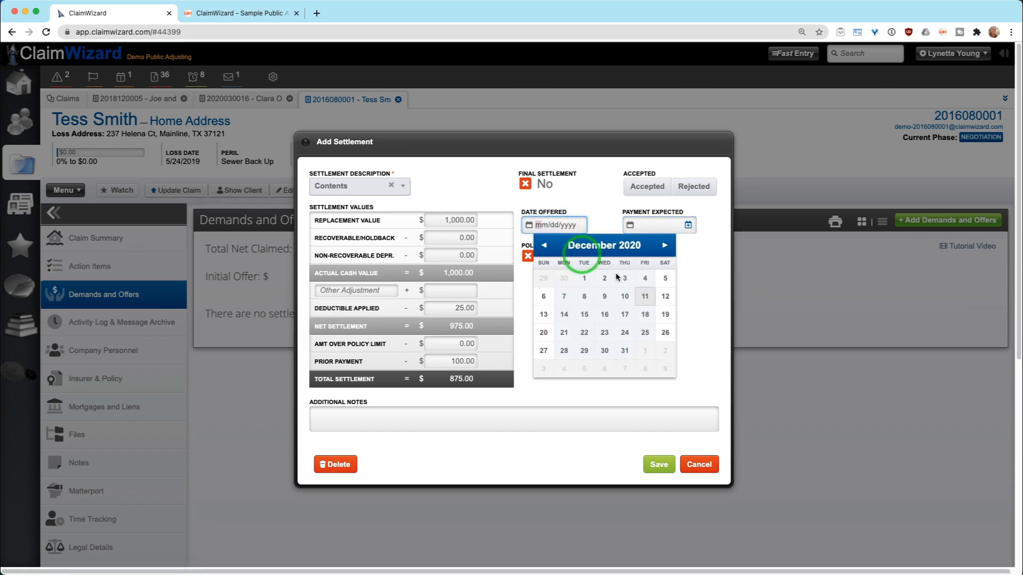
pyautogui.click(646, 297)
pyautogui.click(688, 225)
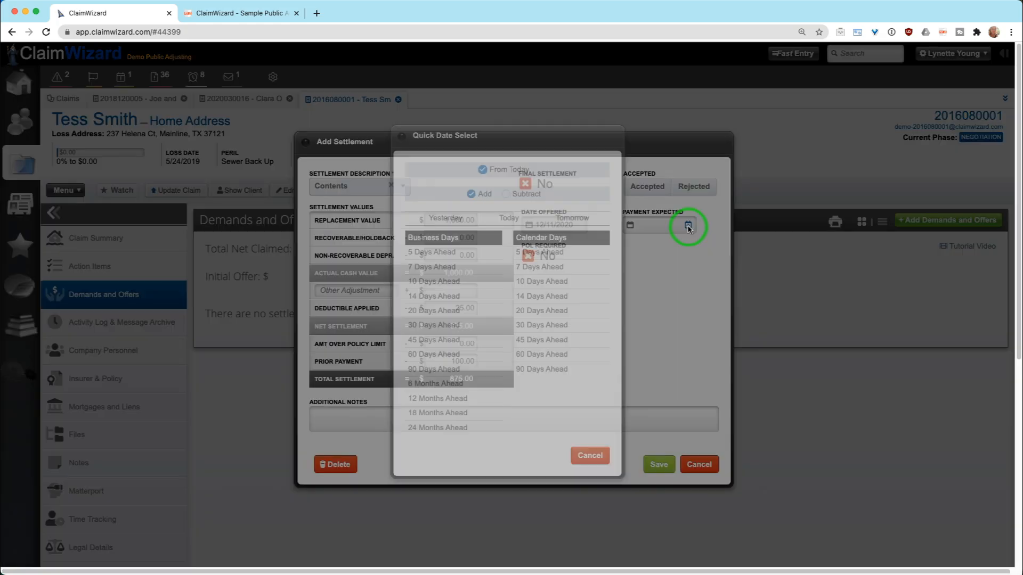
pyautogui.click(432, 332)
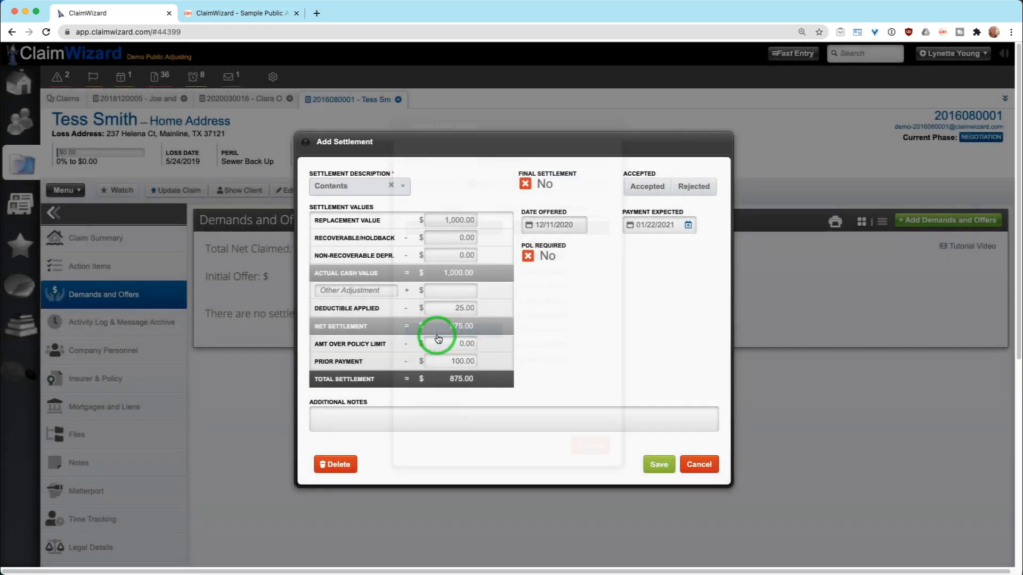
pyautogui.click(658, 466)
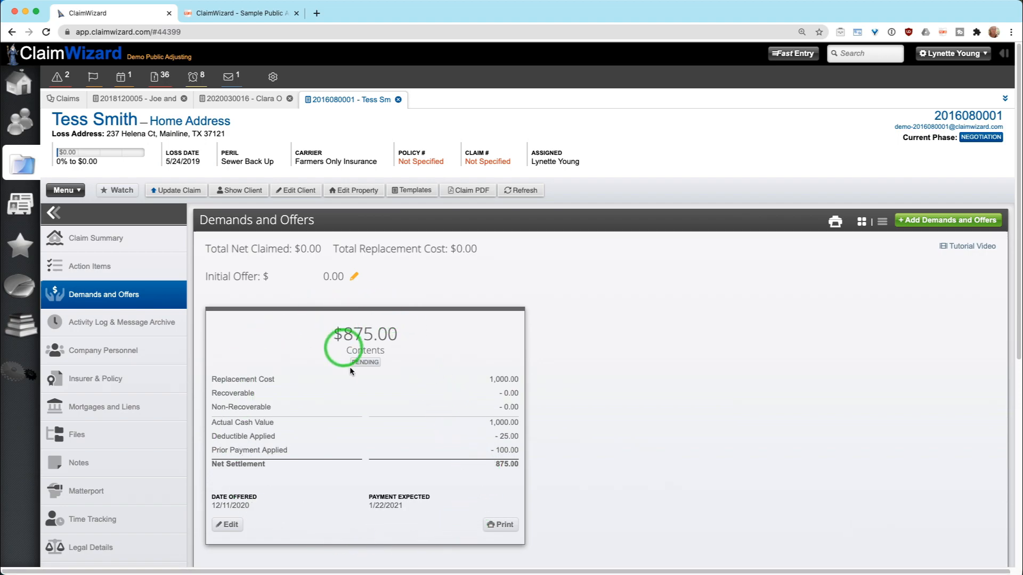
# - View the Proof of Loss form templates available for printing the Contents settlement, and close the list
pyautogui.click(511, 524)
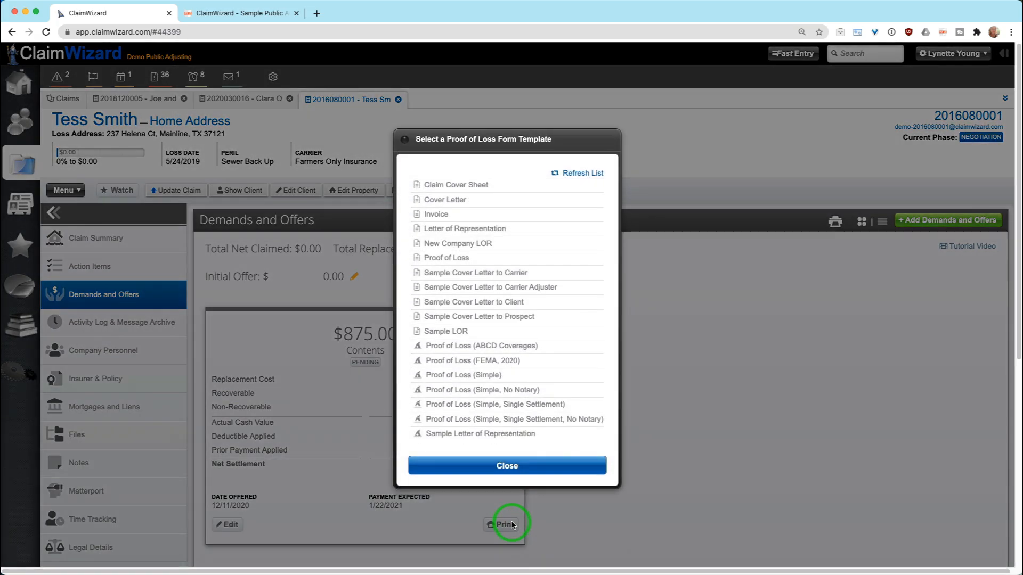
pyautogui.click(514, 474)
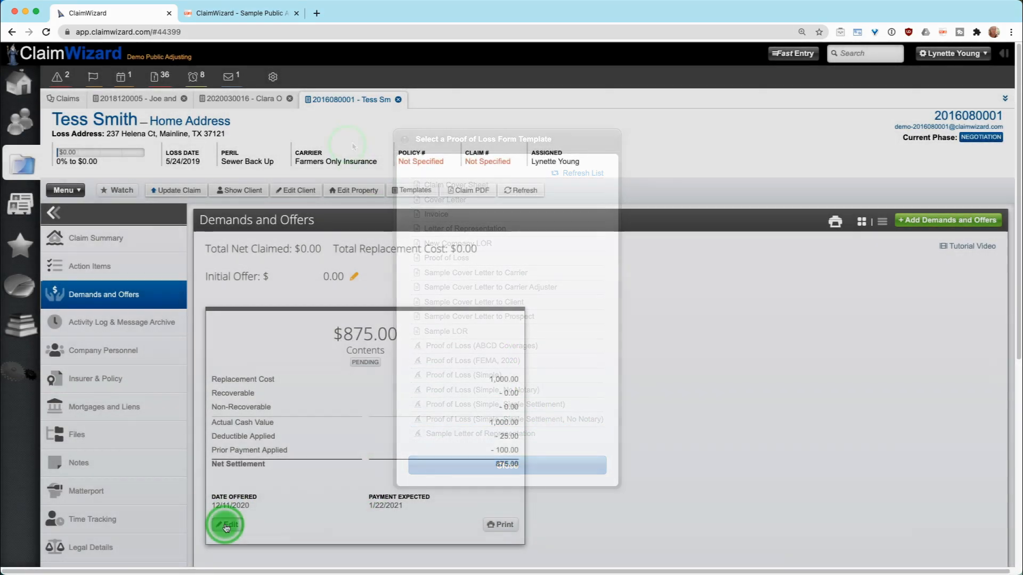
# - Edit the Contents settlement to a replacement value of 999.00 with Accepted status, and save it
pyautogui.click(226, 526)
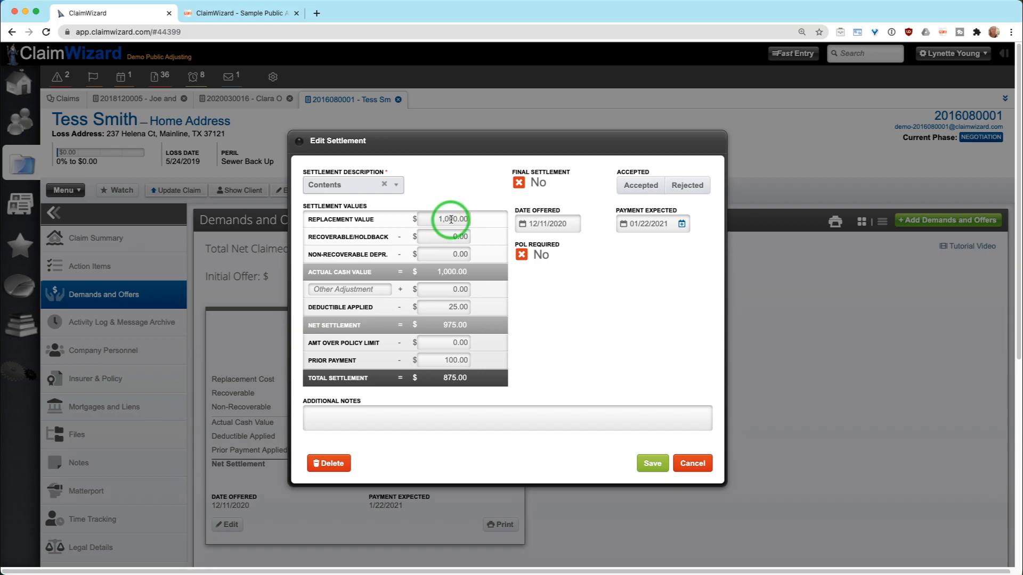
pyautogui.moveTo(468, 219); pyautogui.dragTo(392, 217)
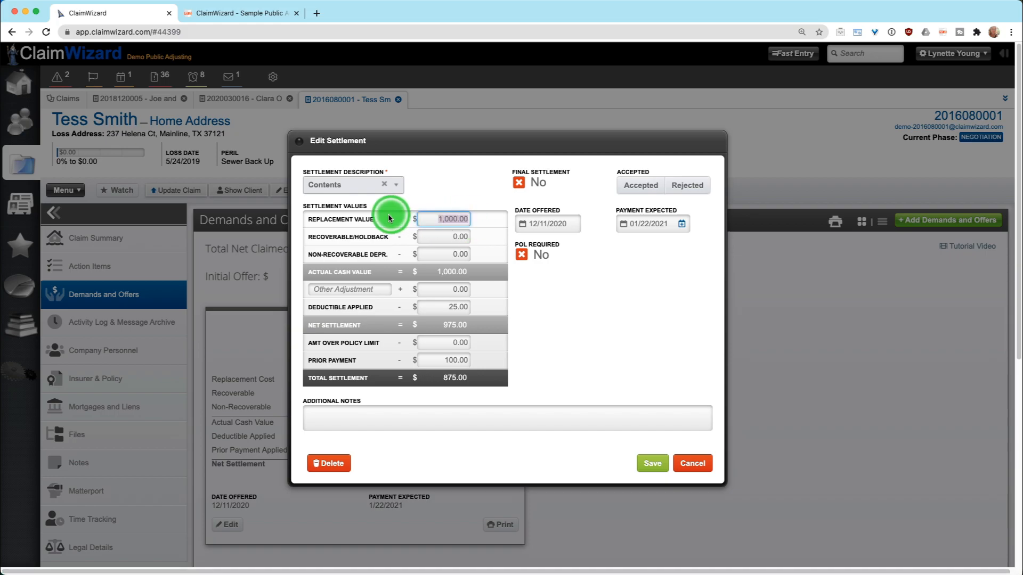
pyautogui.write('999.')
pyautogui.click(594, 331)
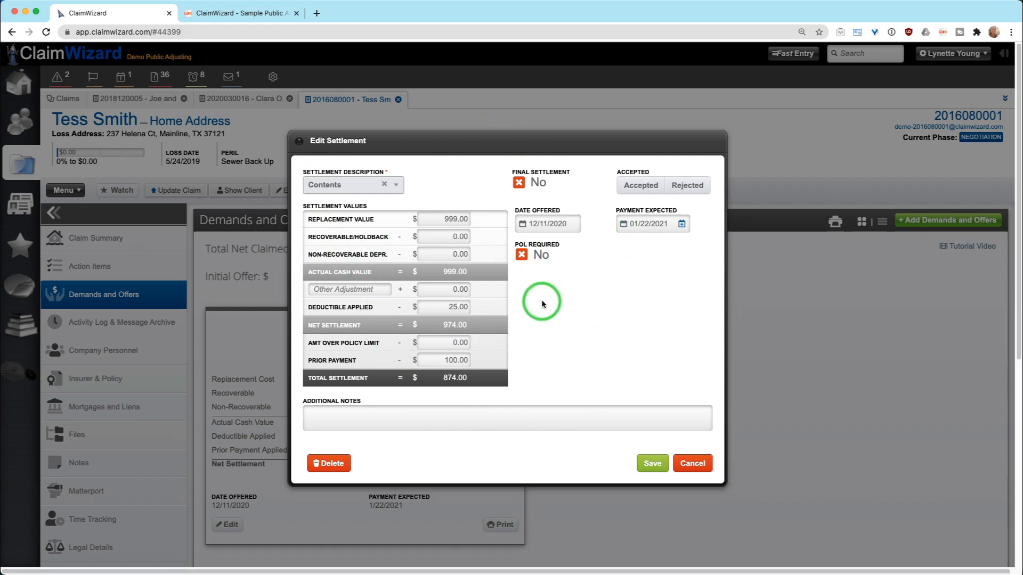
pyautogui.click(640, 186)
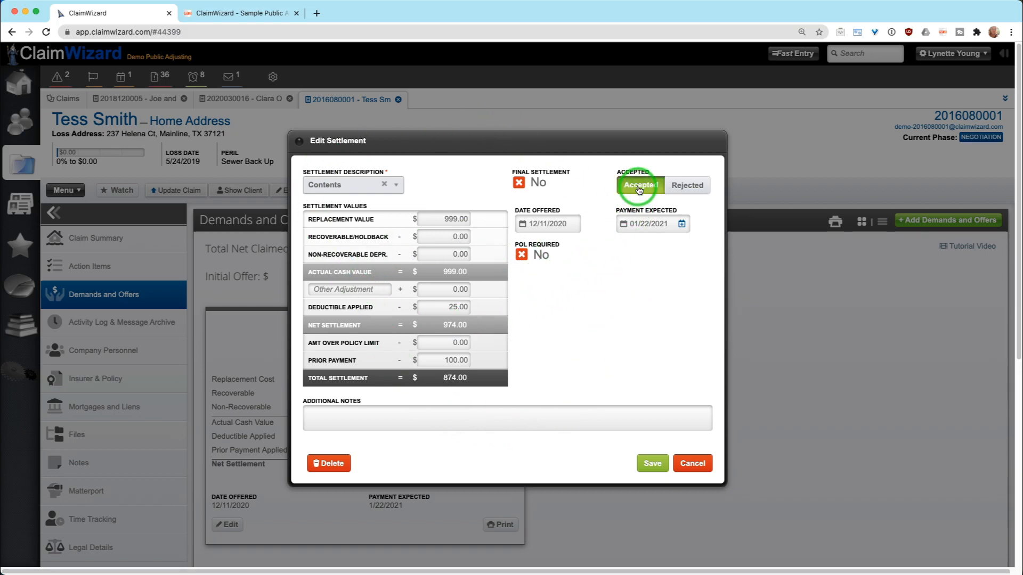
pyautogui.click(653, 464)
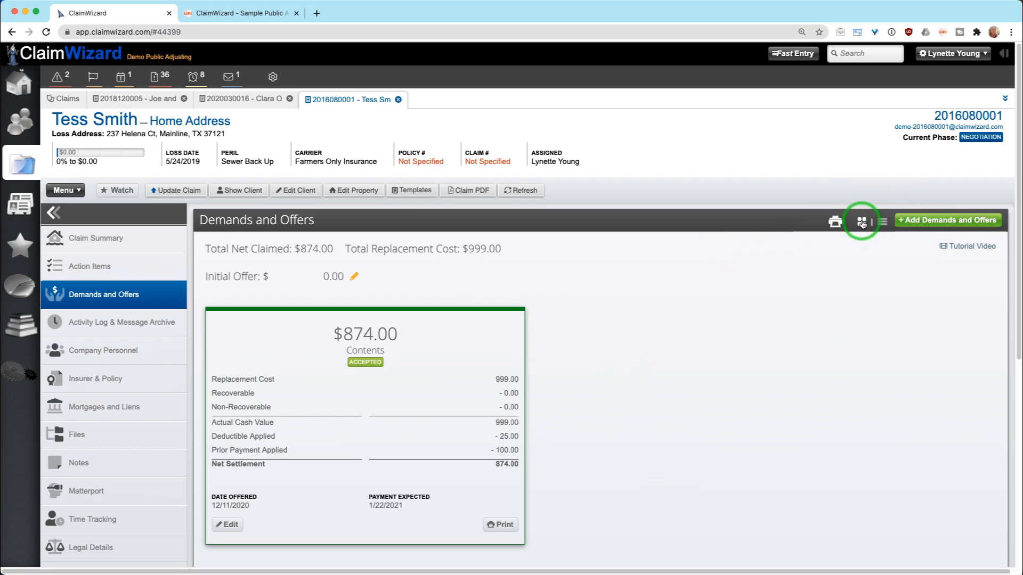
# - View the demands and offers as a list, check the Contents settlement's details, and return to the card view
pyautogui.click(882, 223)
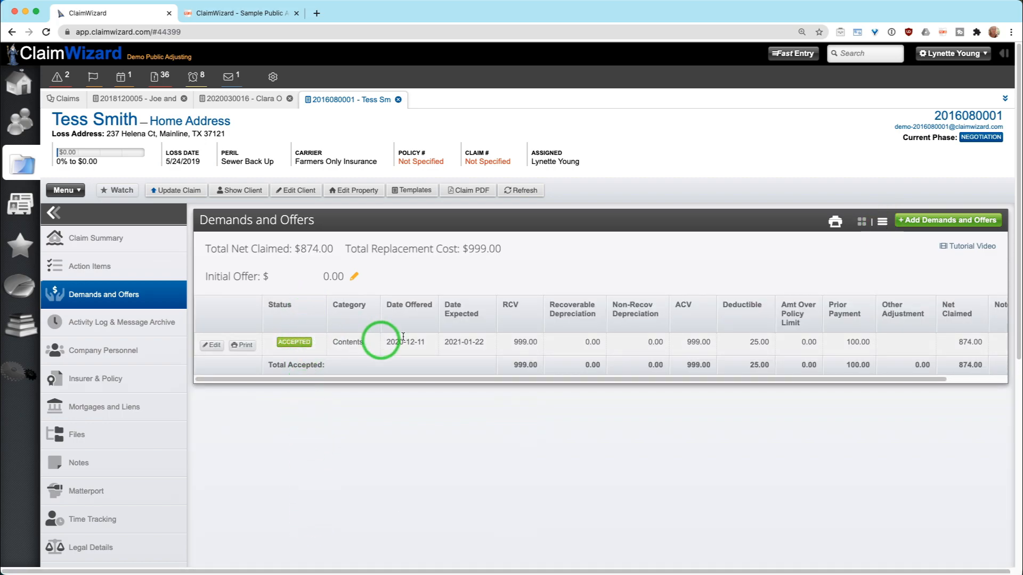
pyautogui.click(215, 346)
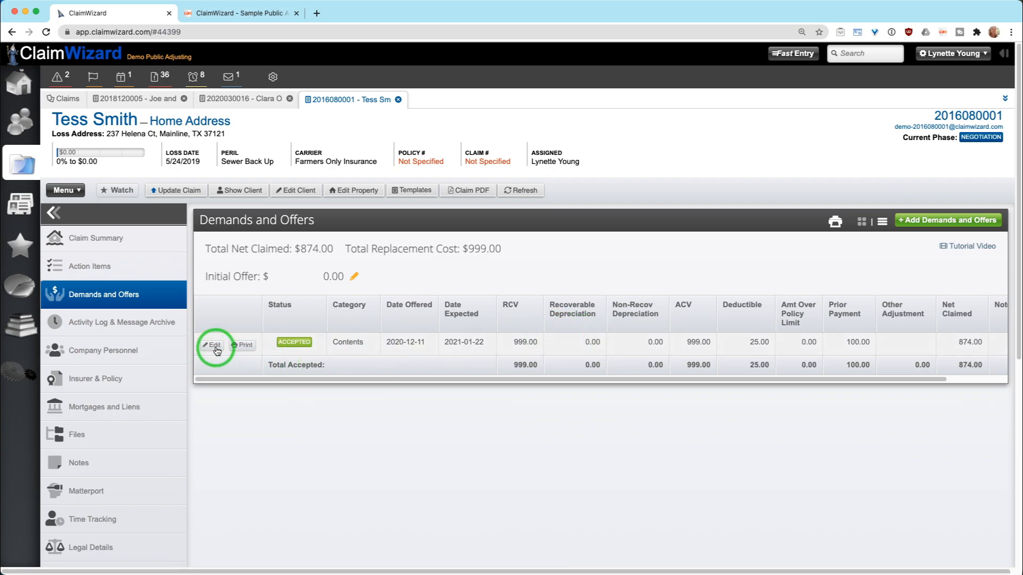
pyautogui.click(640, 464)
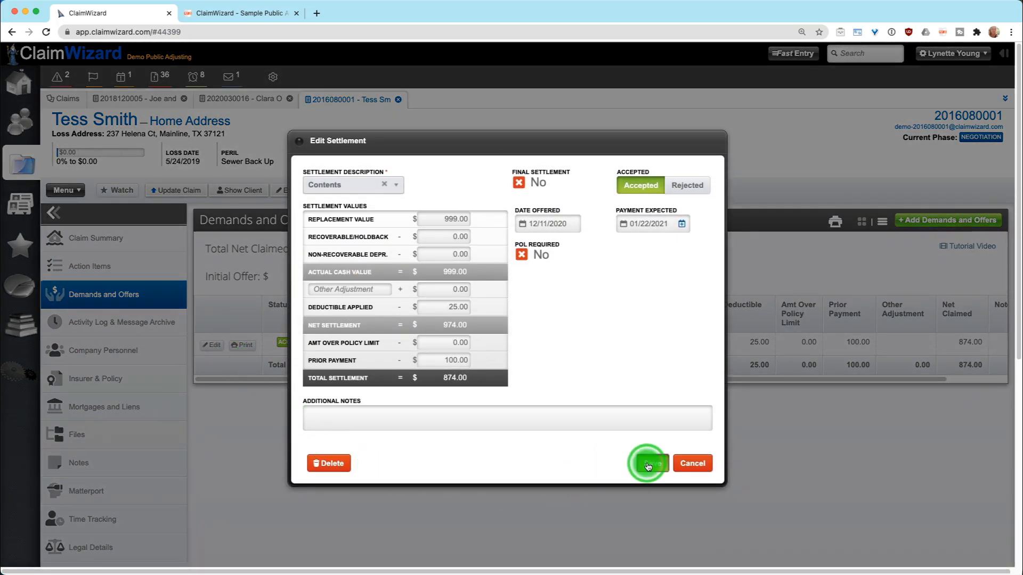
pyautogui.click(861, 222)
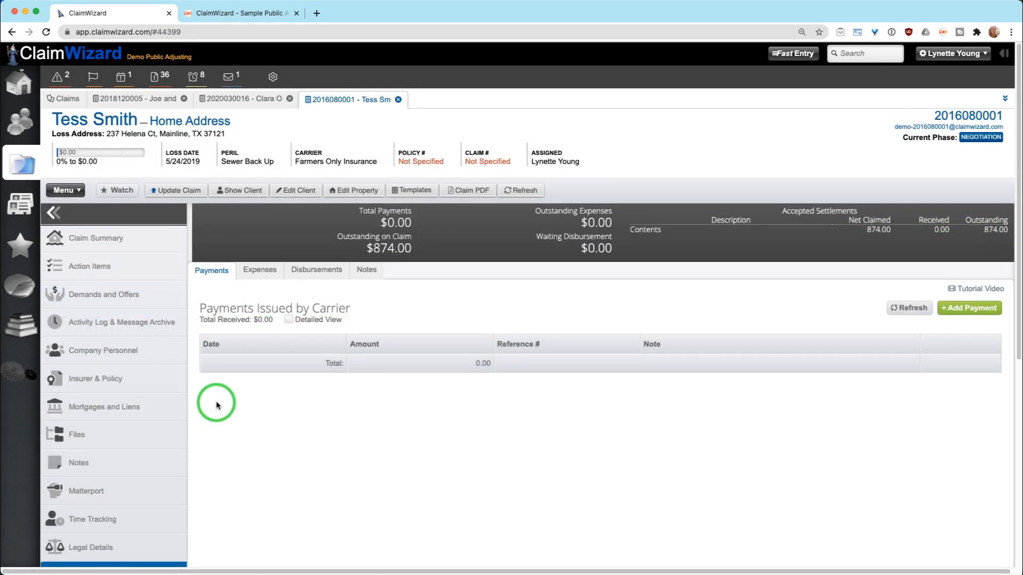
# - Open the Claim Ledger and examine the outstanding amount on the claim
pyautogui.scroll(-3, 160, 447)
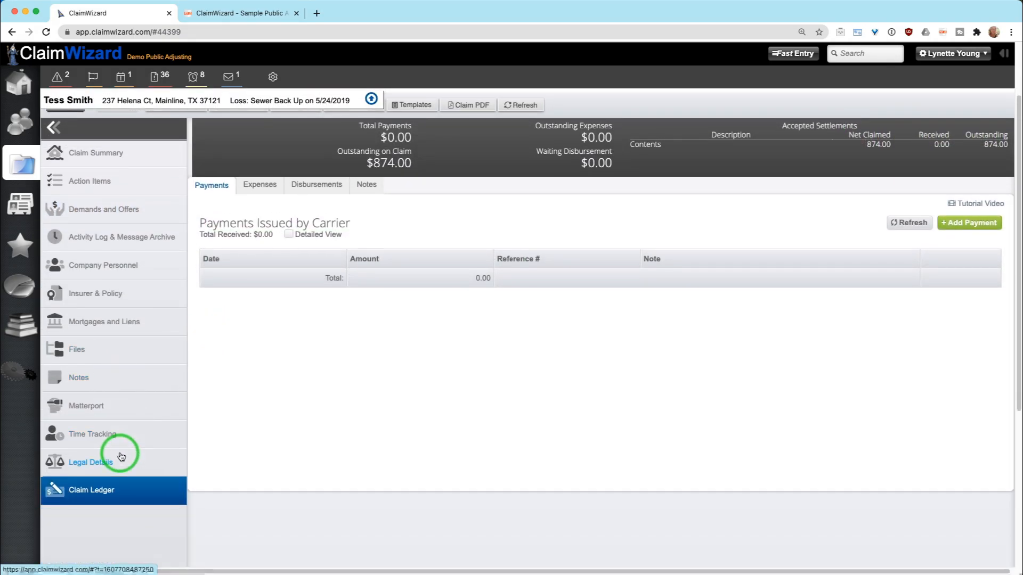
pyautogui.scroll(3, 121, 456)
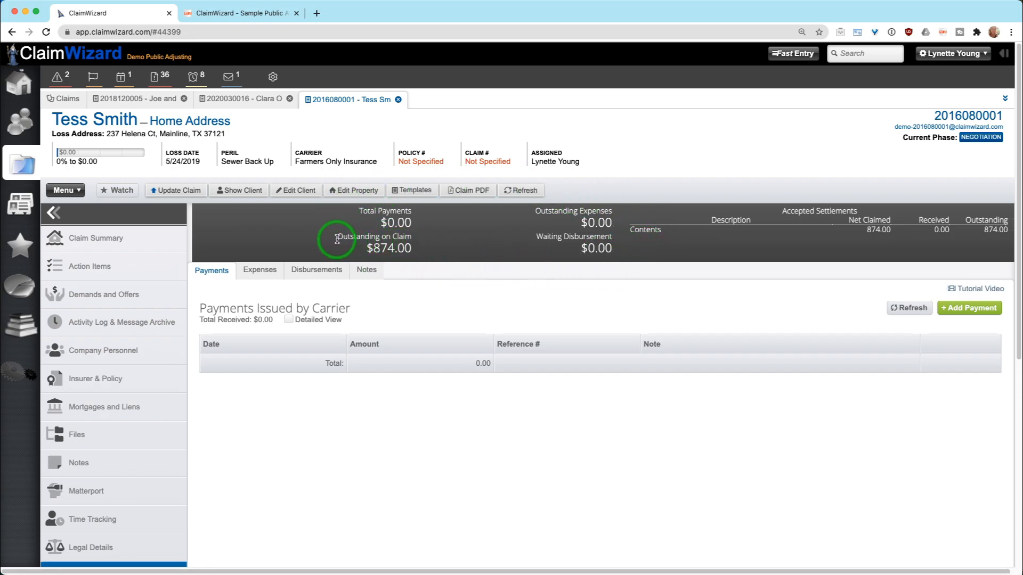
pyautogui.moveTo(336, 239); pyautogui.dragTo(426, 250)
pyautogui.click(426, 251)
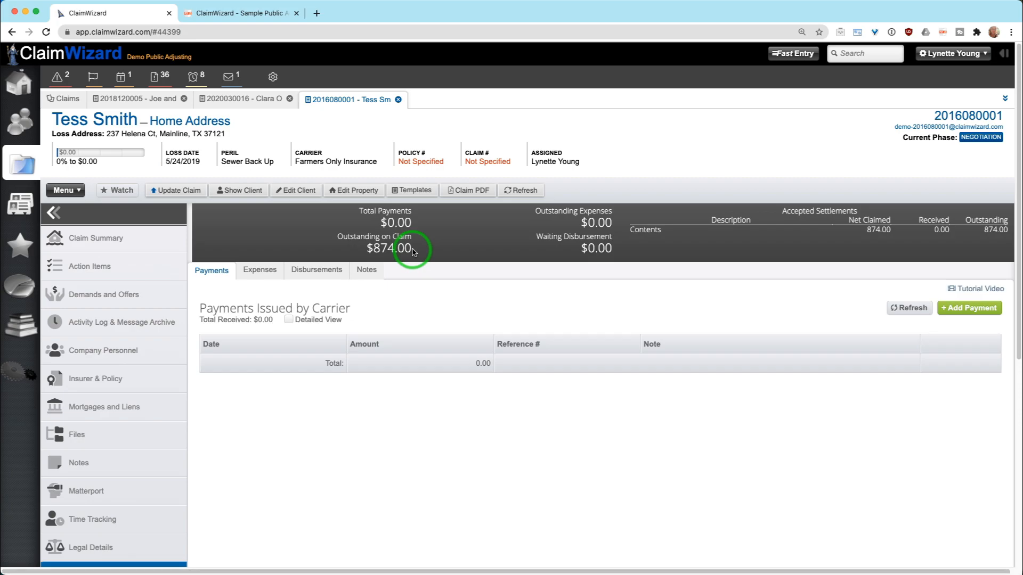
pyautogui.moveTo(414, 251); pyautogui.dragTo(369, 249)
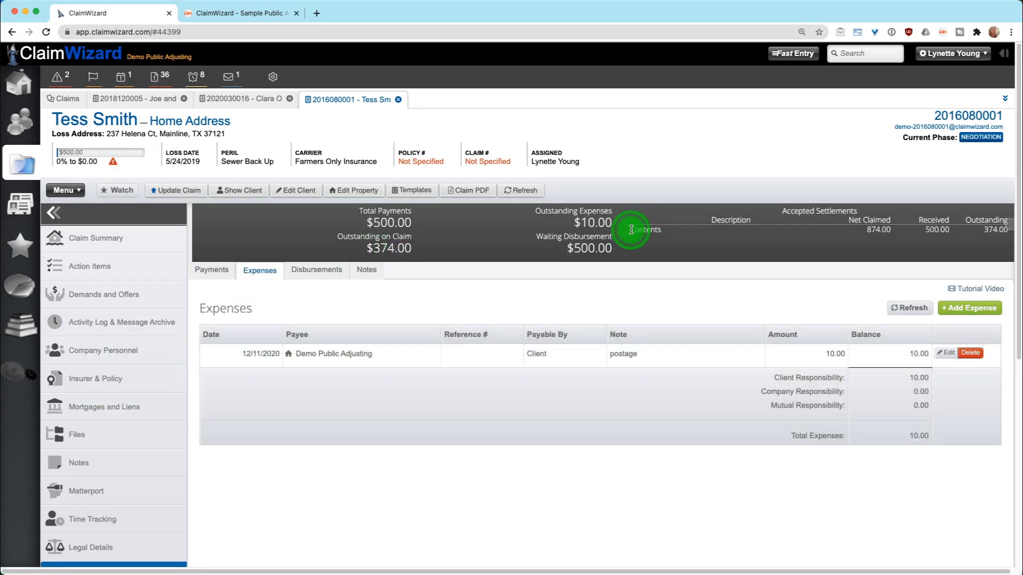
# - Examine the ledger's net claimed, received and outstanding amounts for the Contents settlement, plus the claim's total payments and outstanding balance
pyautogui.moveTo(859, 229); pyautogui.dragTo(725, 229)
pyautogui.click(725, 229)
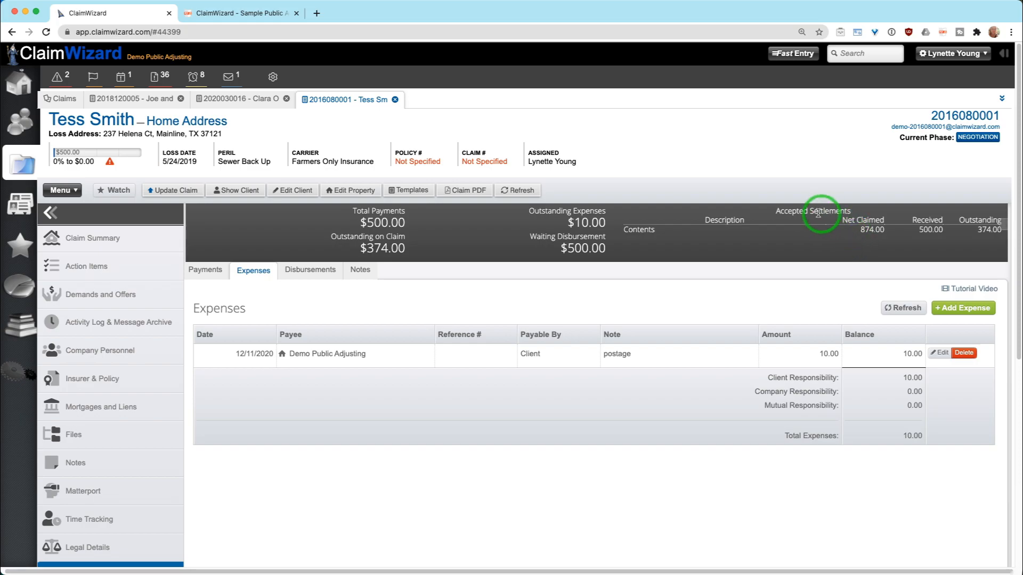
pyautogui.click(867, 230)
pyautogui.moveTo(867, 230); pyautogui.dragTo(883, 232)
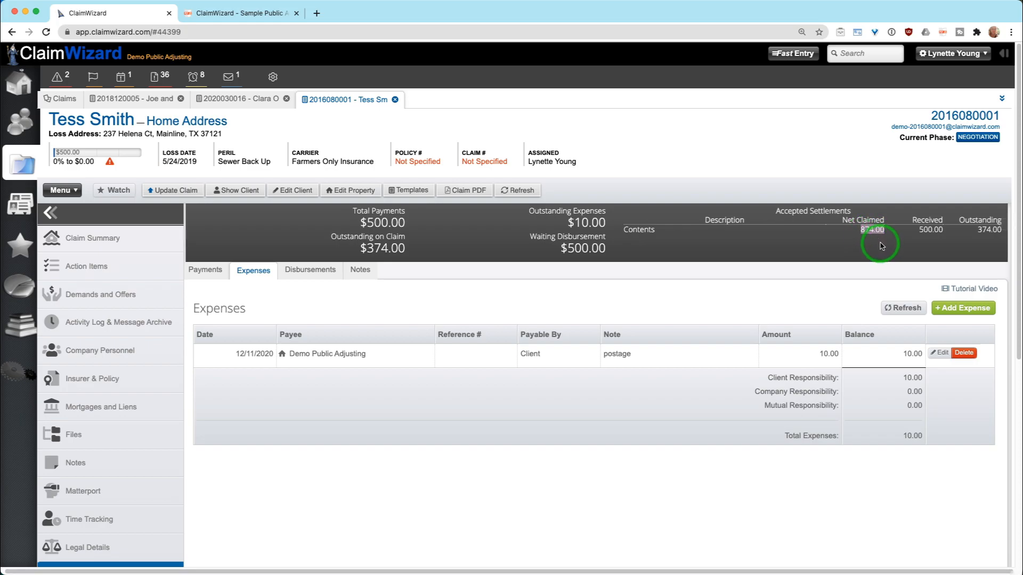
pyautogui.moveTo(920, 230); pyautogui.dragTo(980, 229)
pyautogui.click(960, 233)
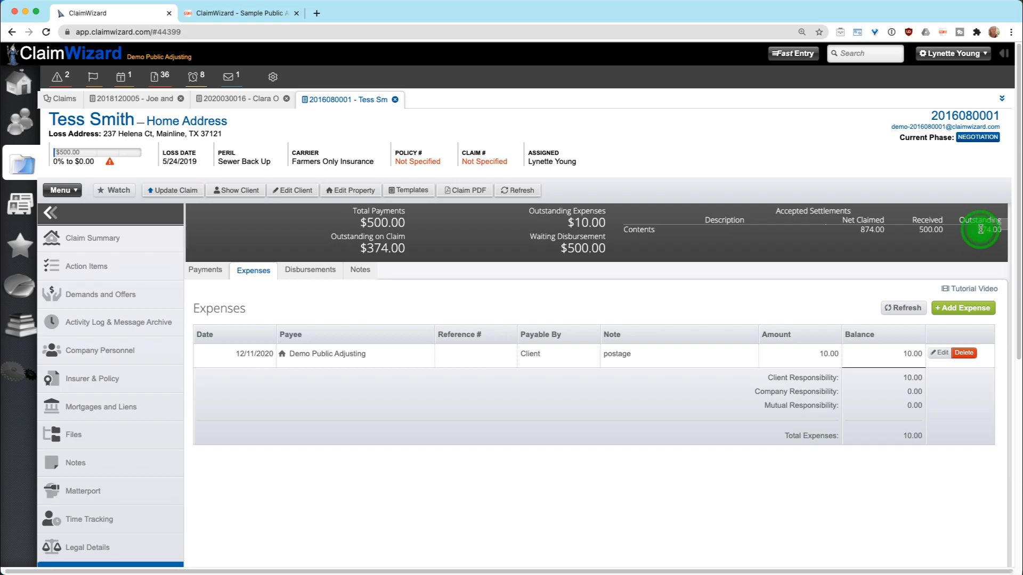
pyautogui.click(845, 280)
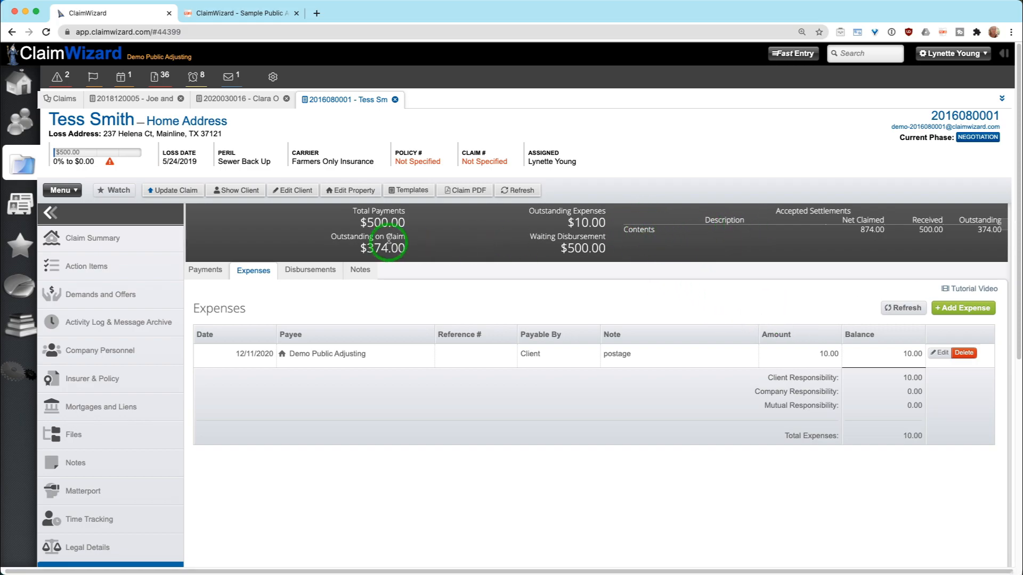
pyautogui.moveTo(424, 248); pyautogui.dragTo(350, 228)
pyautogui.click(410, 228)
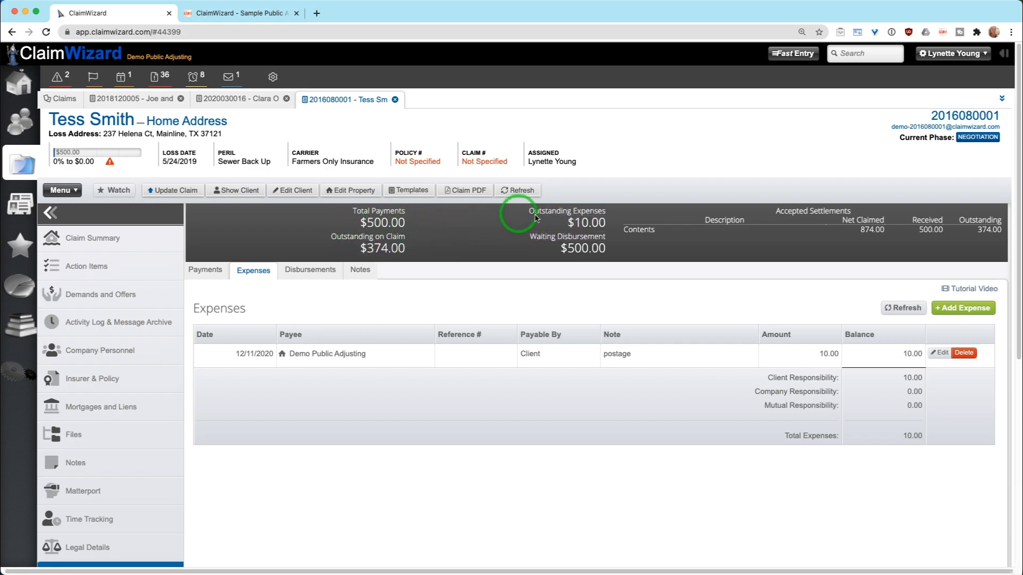